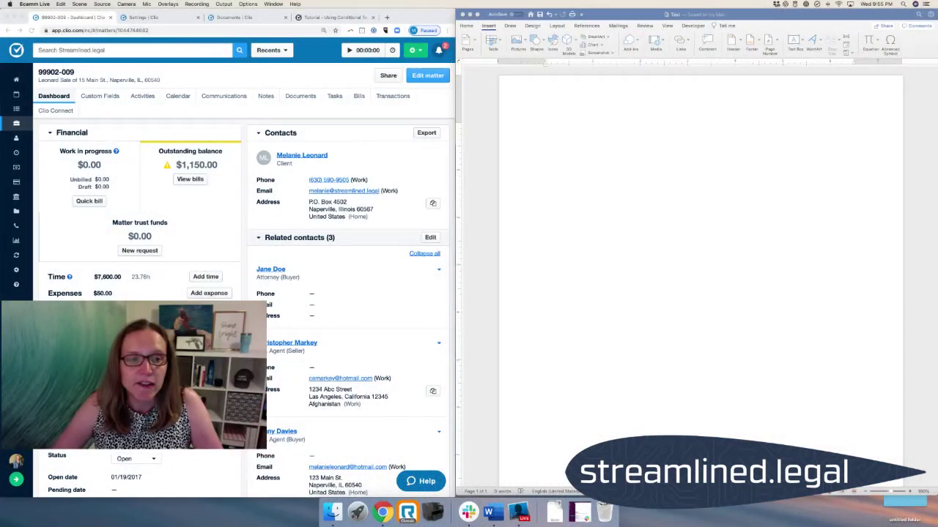
# - Check the client's contact record, then return to matter 99902-009
pyautogui.click(331, 123)
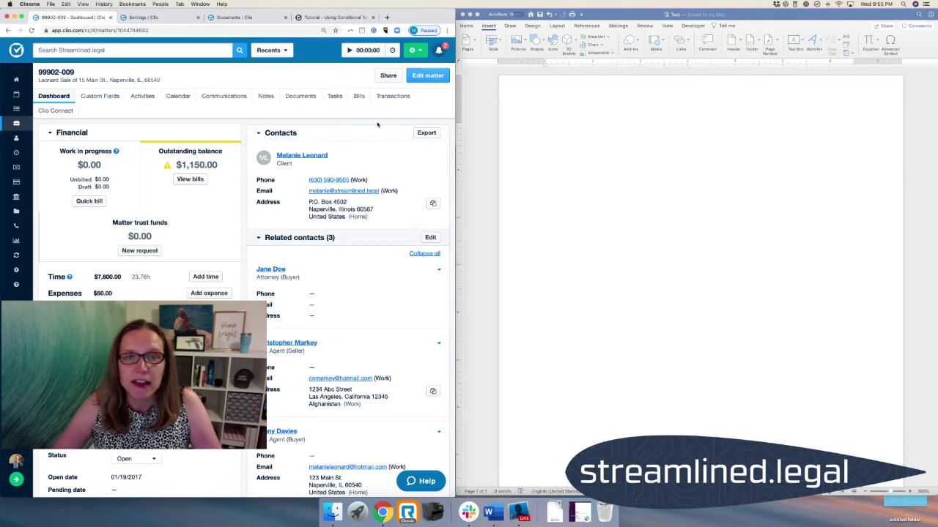
pyautogui.click(629, 124)
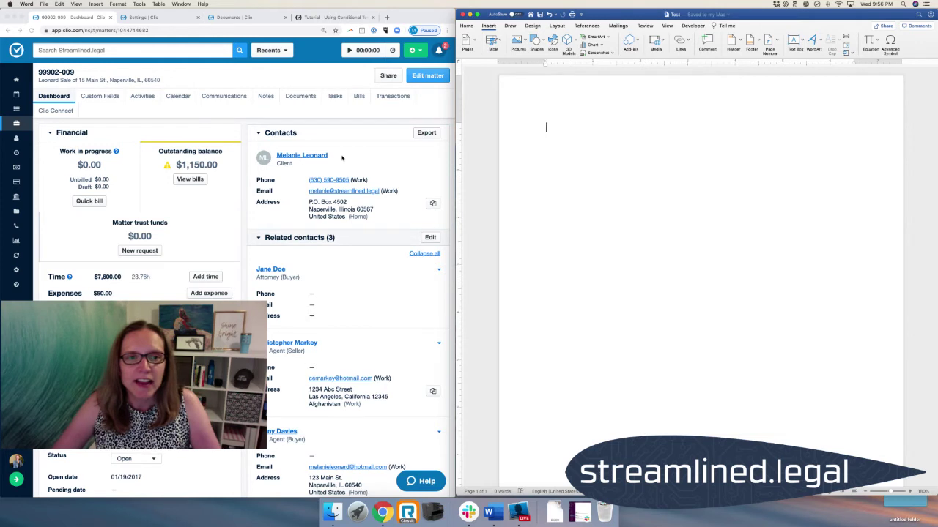
pyautogui.click(342, 157)
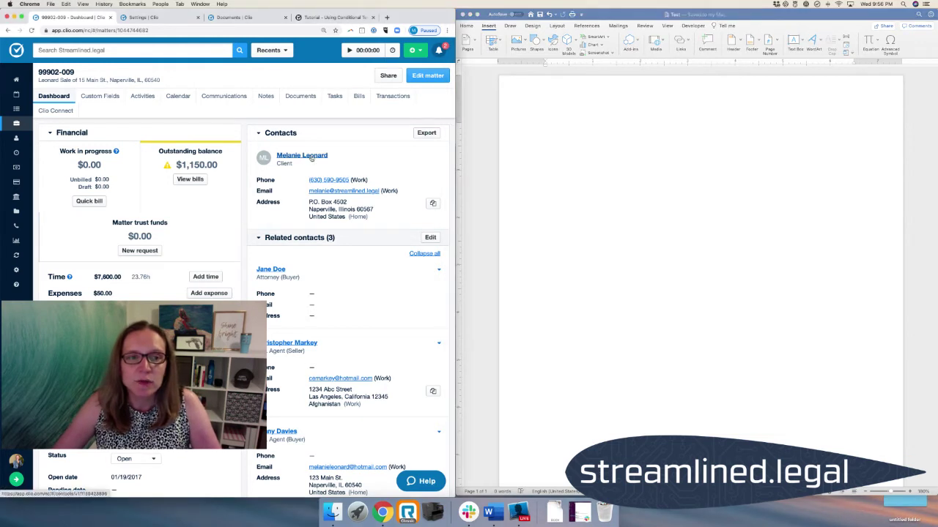
pyautogui.click(310, 158)
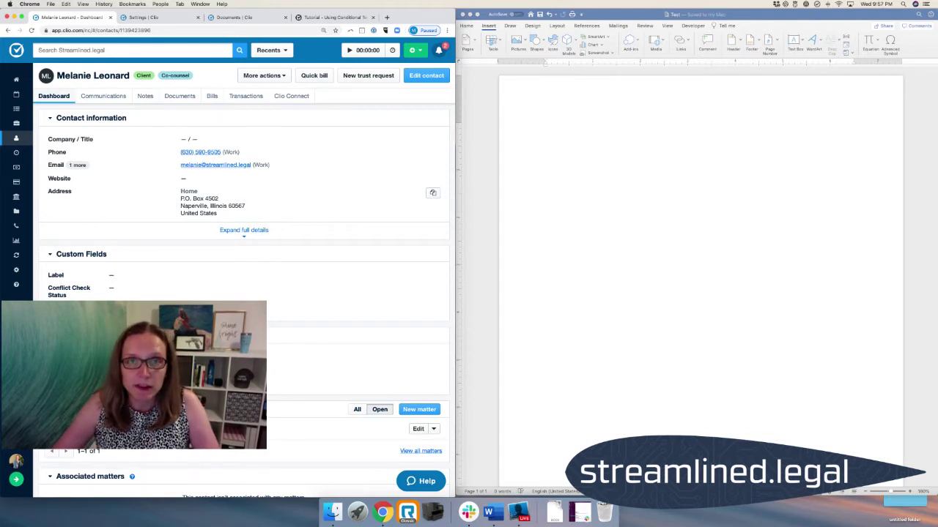
pyautogui.click(269, 50)
pyautogui.click(282, 85)
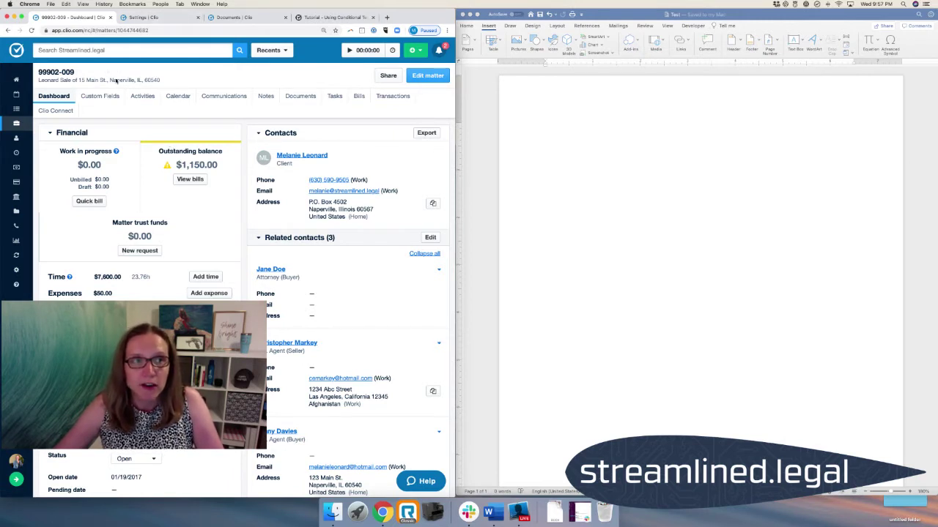
pyautogui.click(150, 21)
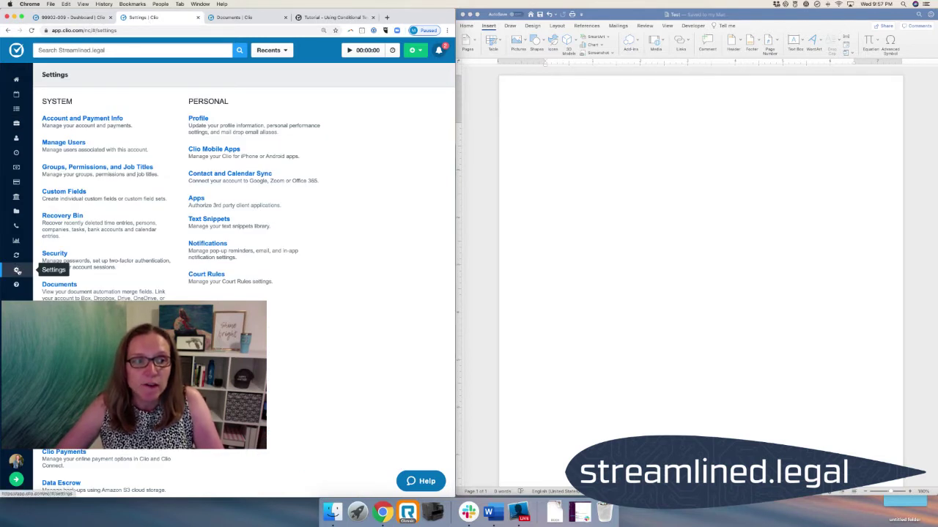
pyautogui.click(57, 286)
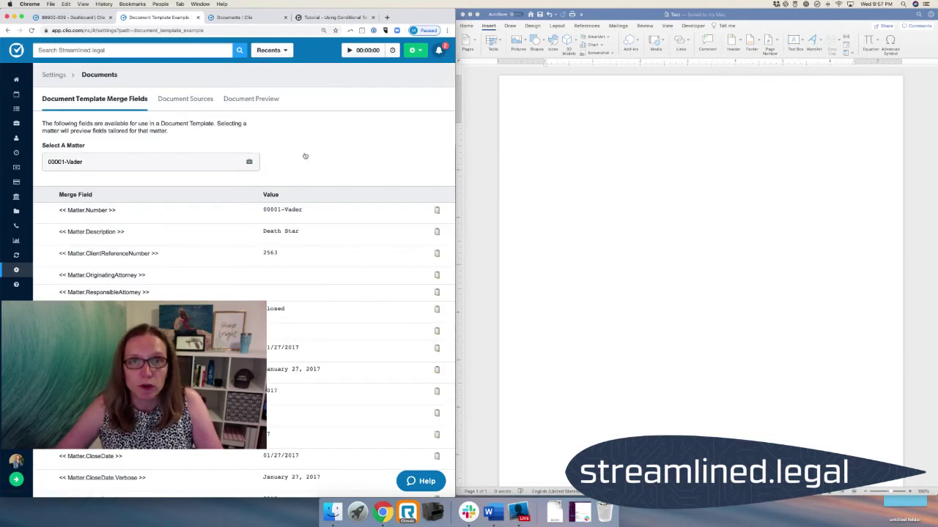
pyautogui.click(99, 163)
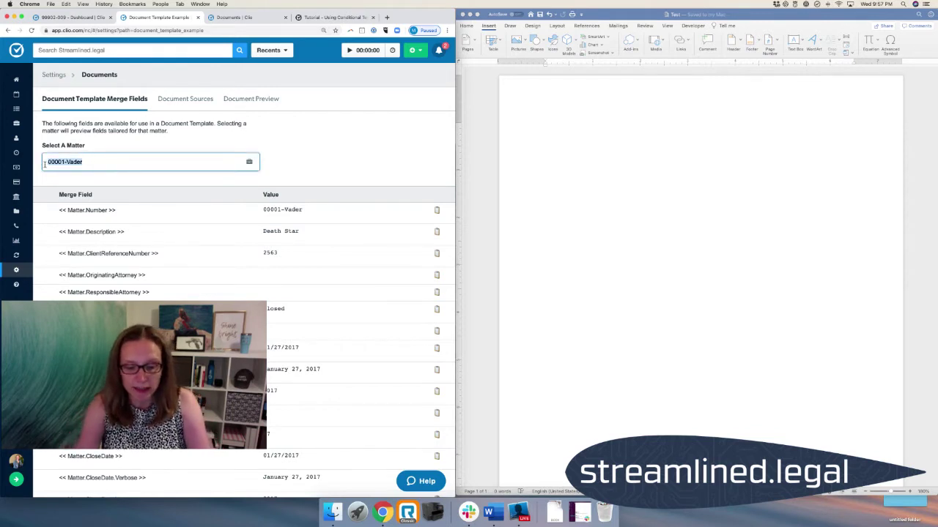
pyautogui.write('leonard')
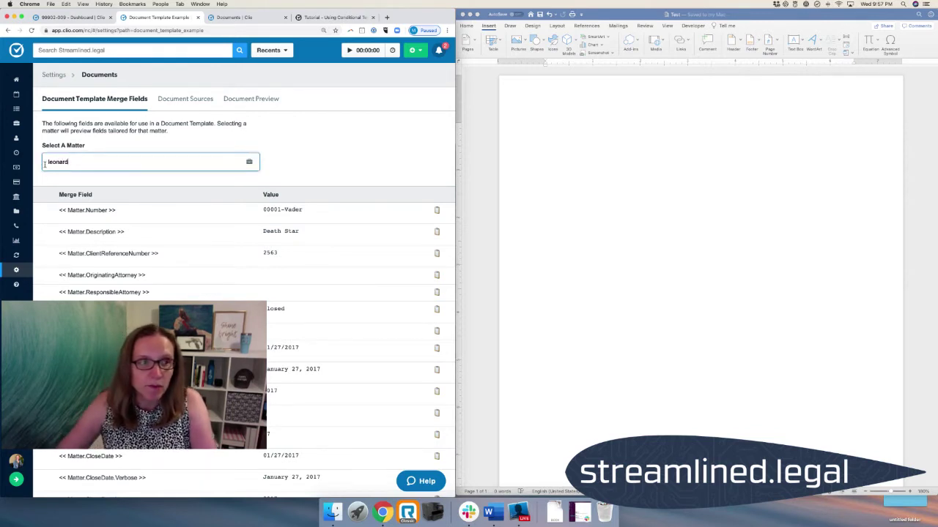
pyautogui.click(110, 212)
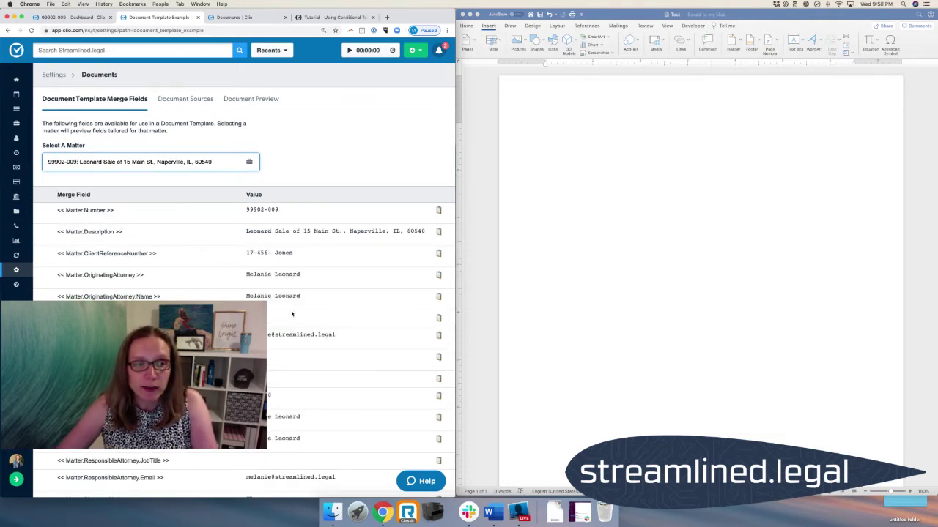
# - Browse the merge fields, then search 'gender' to find Matter.Client.CustomField.Gender showing Female
pyautogui.moveTo(57, 275); pyautogui.dragTo(147, 277)
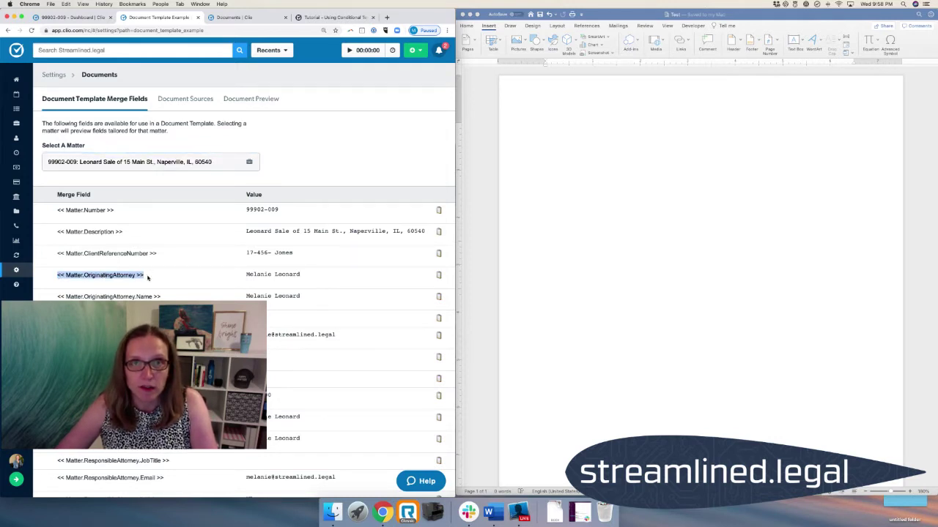
pyautogui.scroll(-10, 352, 278)
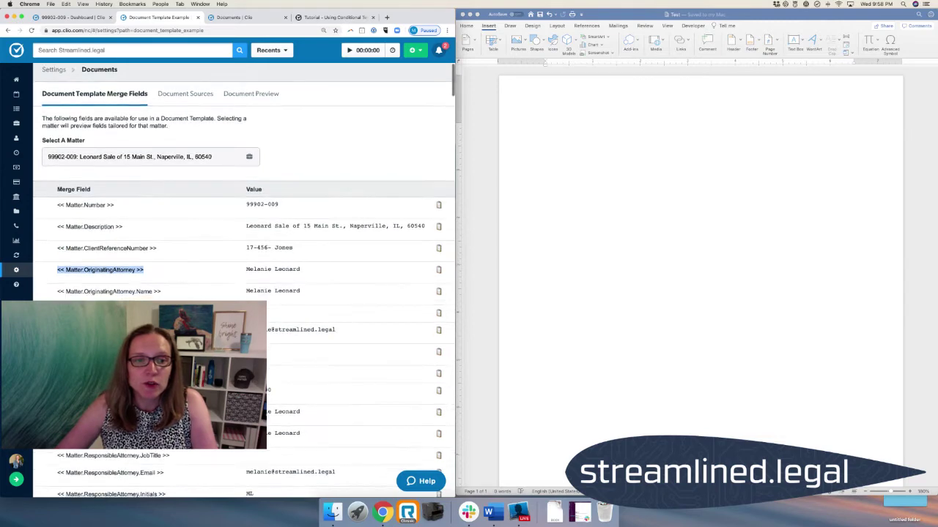
pyautogui.scroll(-20, 241, 279)
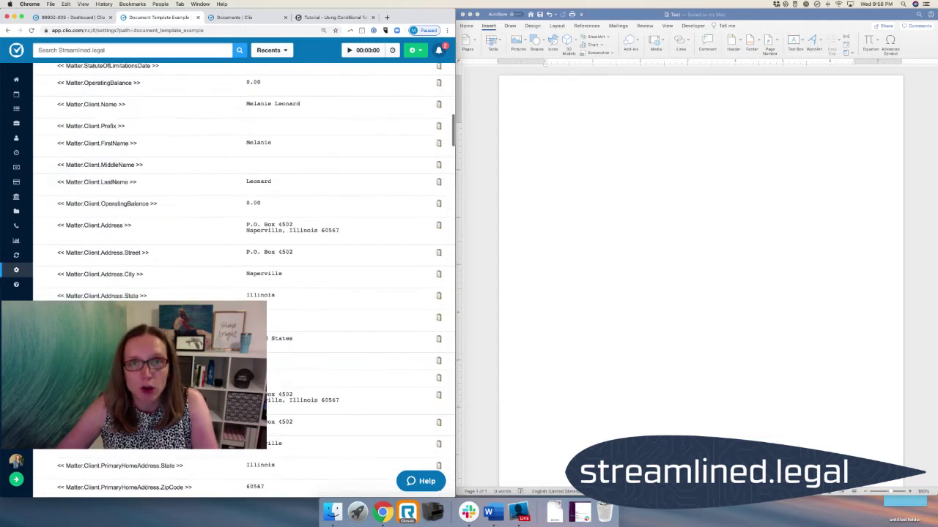
pyautogui.scroll(-20, 241, 279)
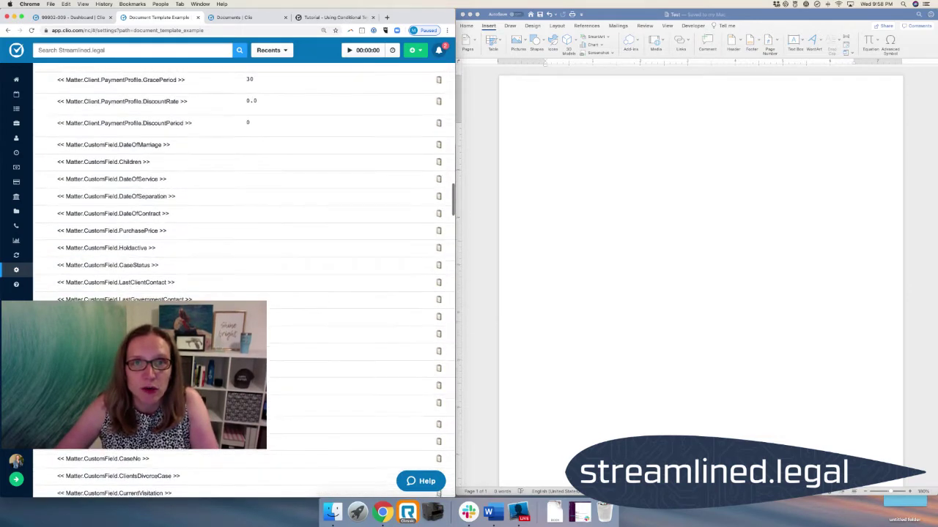
pyautogui.scroll(15, 242, 278)
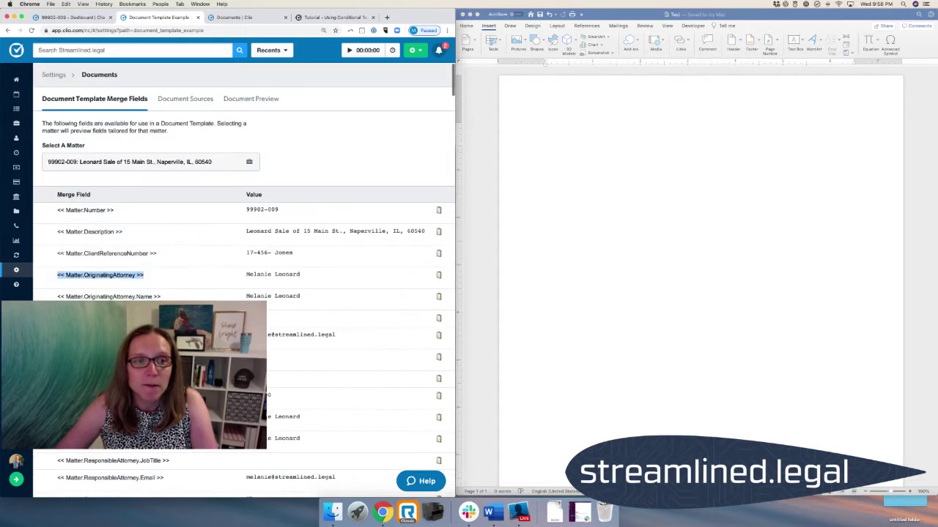
pyautogui.click(176, 244)
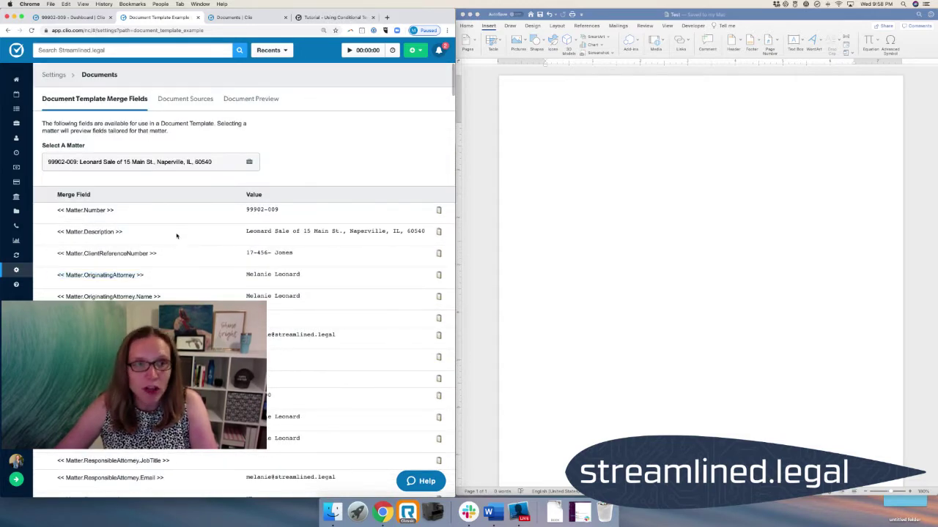
pyautogui.press('super+f')
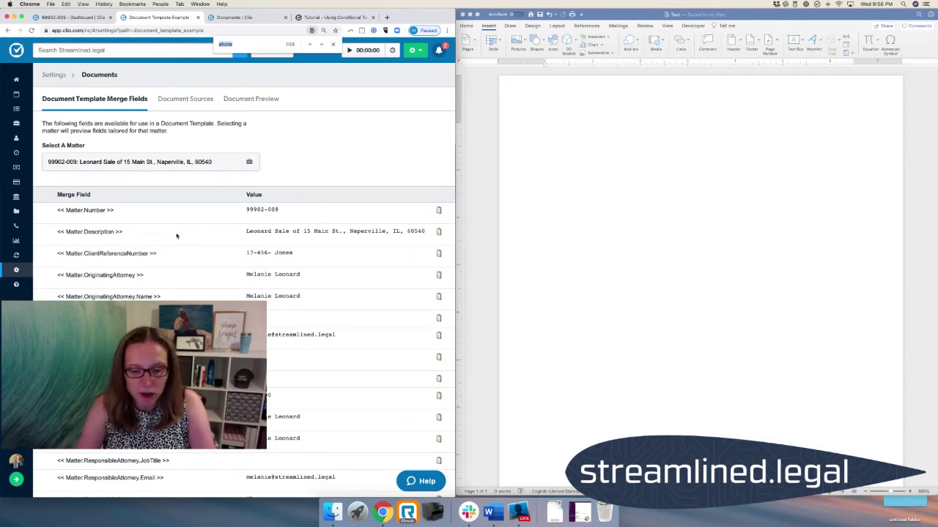
pyautogui.write('gender')
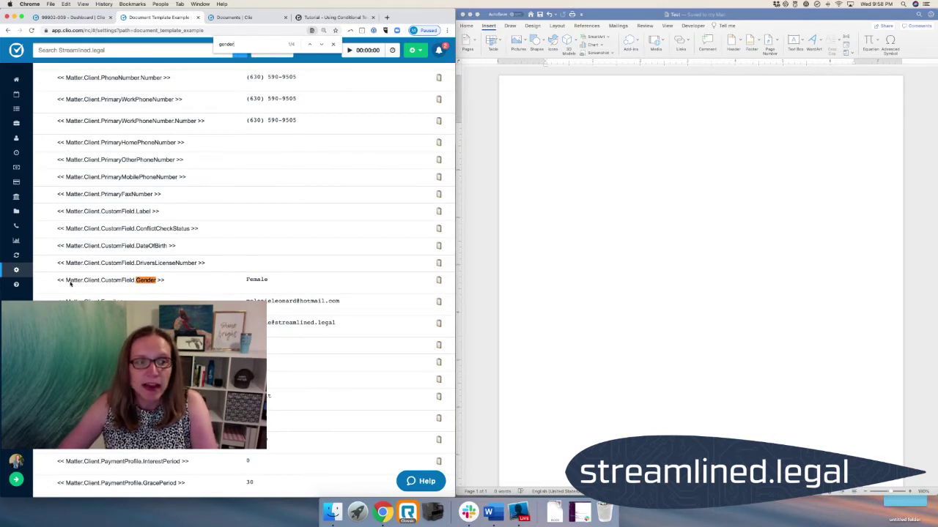
pyautogui.moveTo(66, 282); pyautogui.dragTo(158, 281)
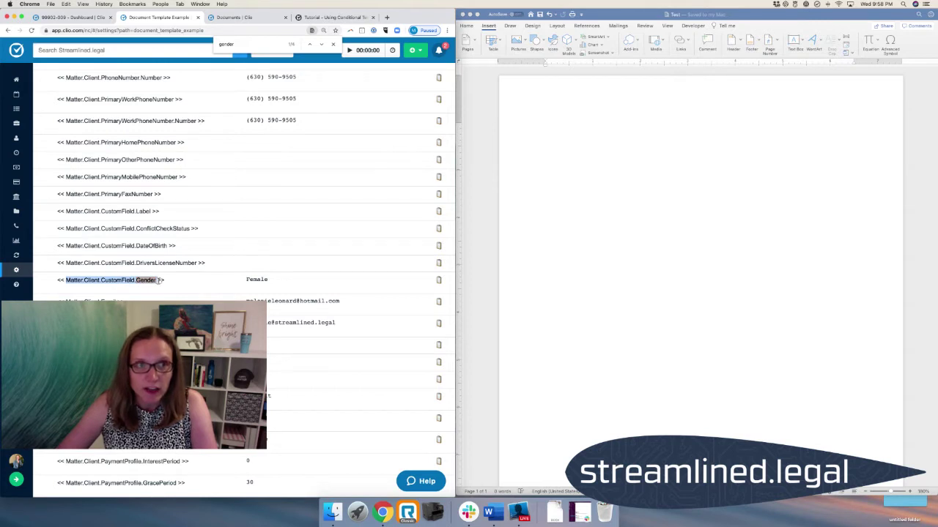
pyautogui.click(164, 281)
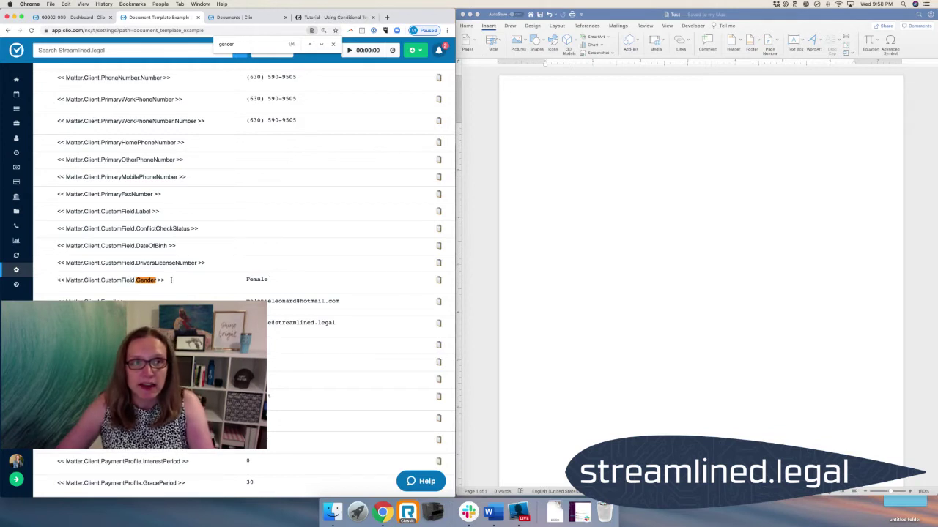
# - Show Clio's document Templates list, including Letter to Client 2019.docx, beside the empty Word document
pyautogui.click(253, 17)
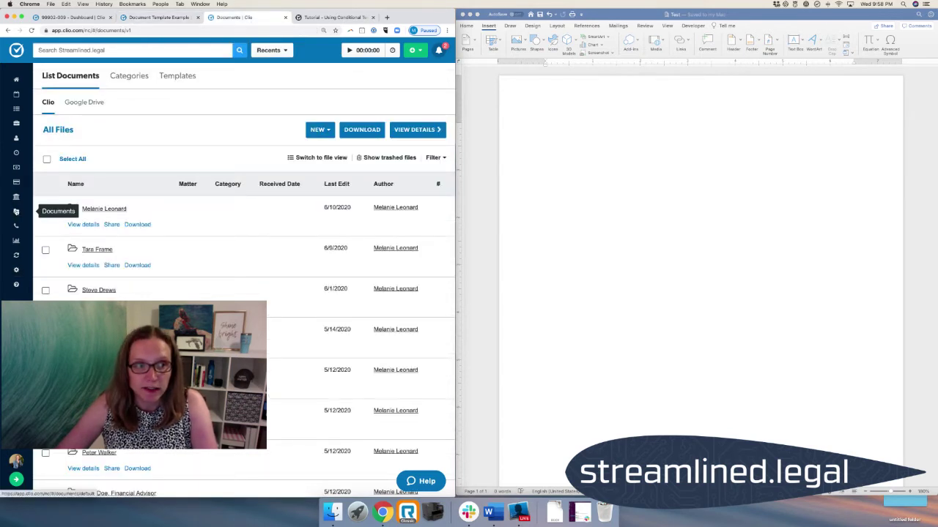
pyautogui.click(16, 211)
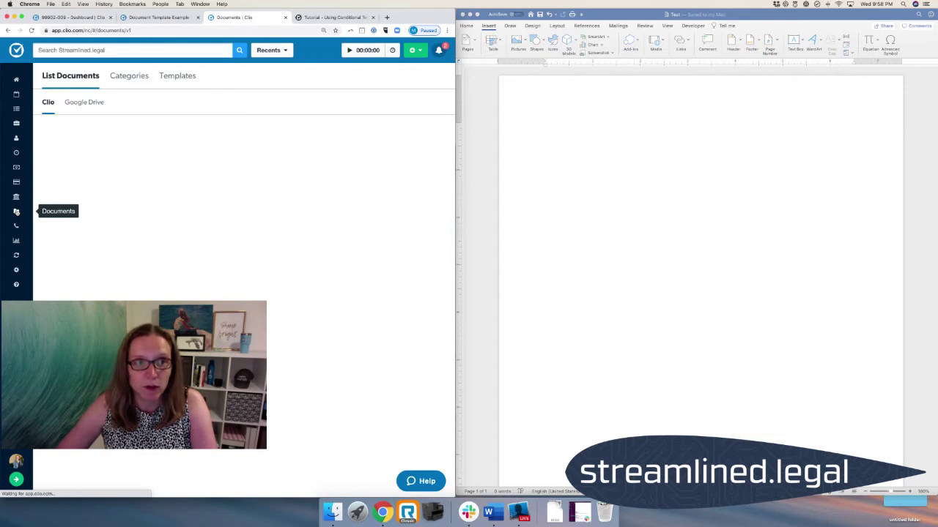
pyautogui.click(175, 77)
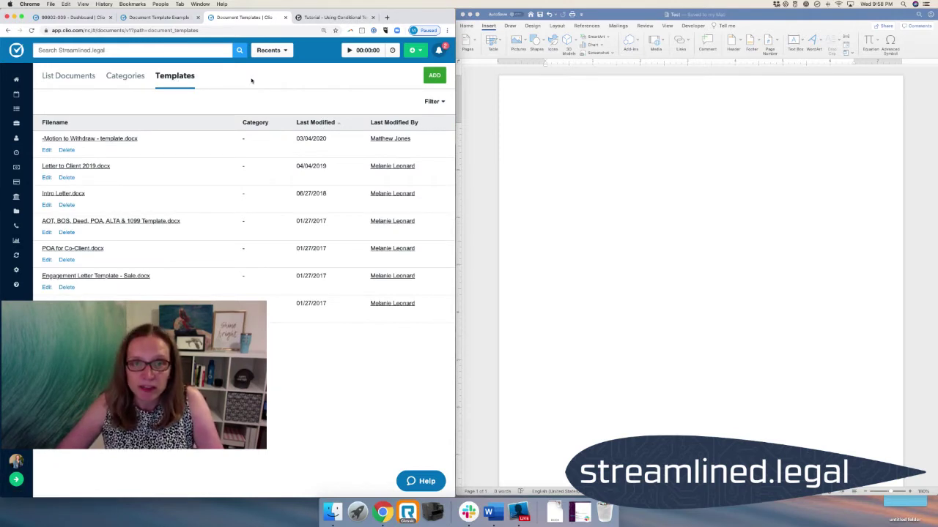
pyautogui.click(560, 146)
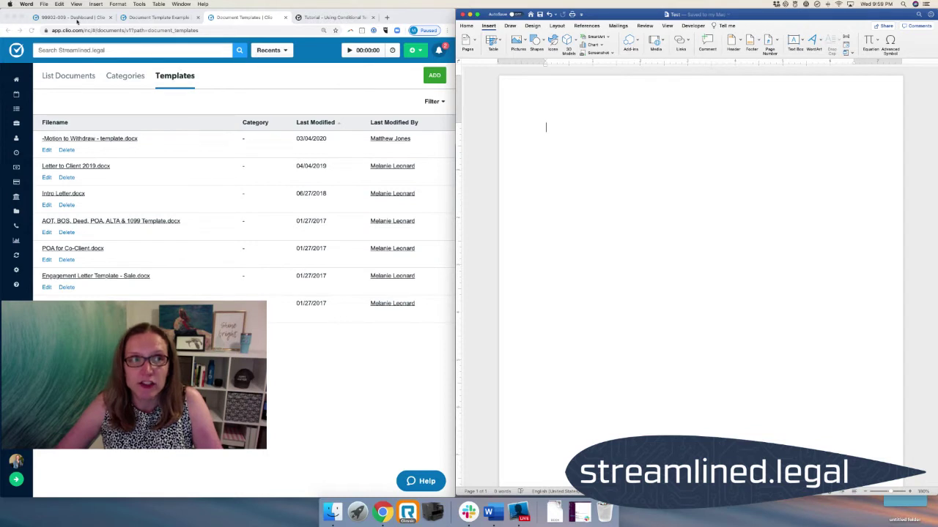
# - Copy the << Matter.Client.CustomField.Gender >> merge field from Clio's preview page
pyautogui.click(144, 18)
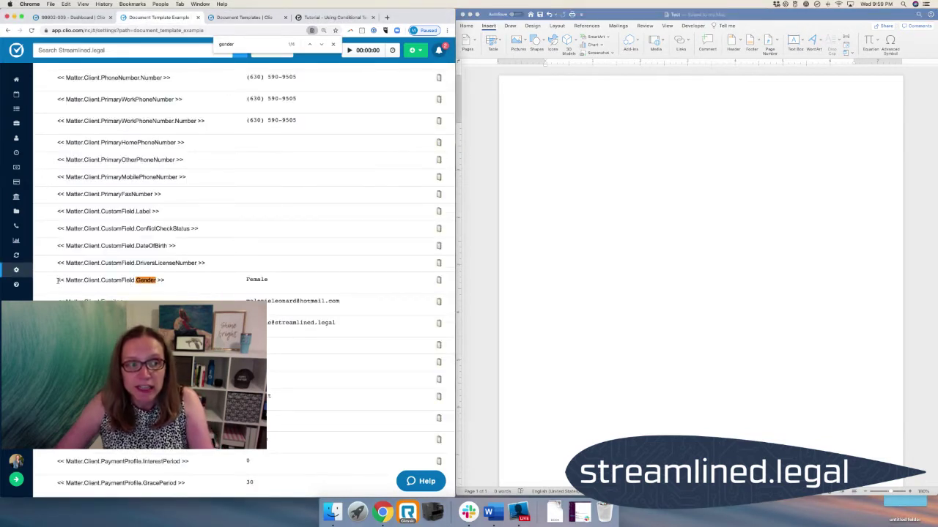
pyautogui.moveTo(57, 281); pyautogui.dragTo(166, 281)
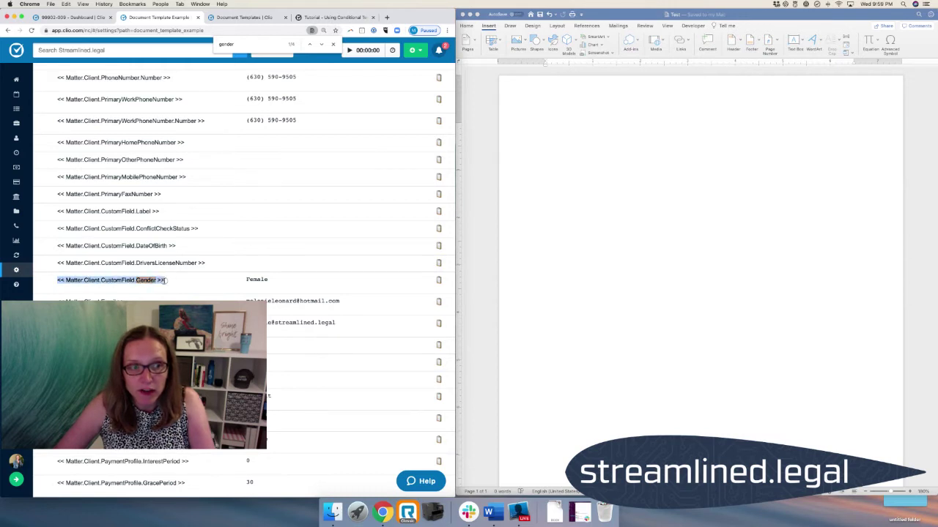
pyautogui.rightClick(115, 280)
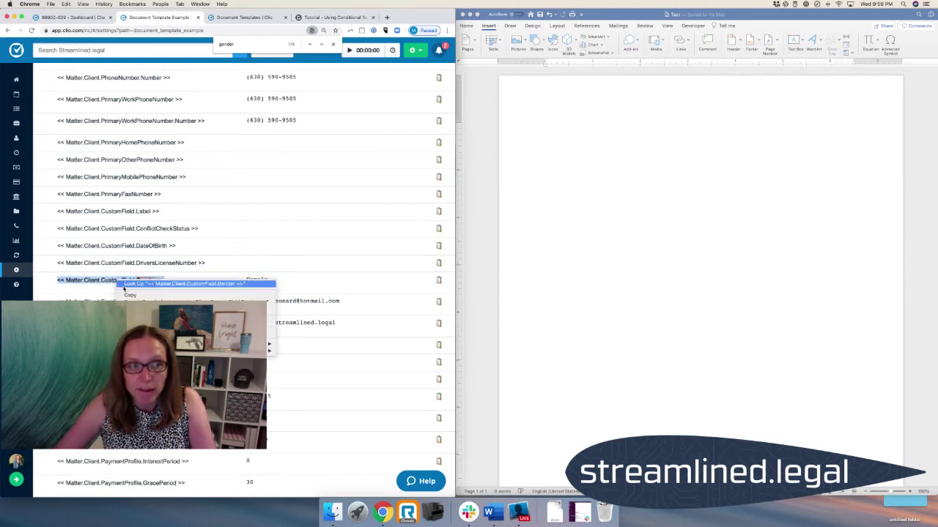
pyautogui.click(128, 298)
# - Paste the Gender merge field into Word, add a new line, and note its sample value Female
pyautogui.click(532, 118)
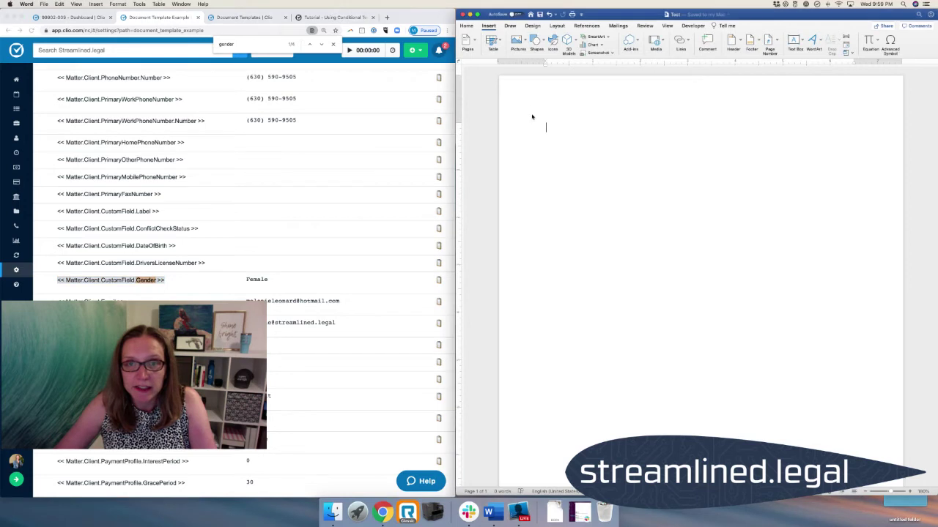
pyautogui.rightClick(547, 129)
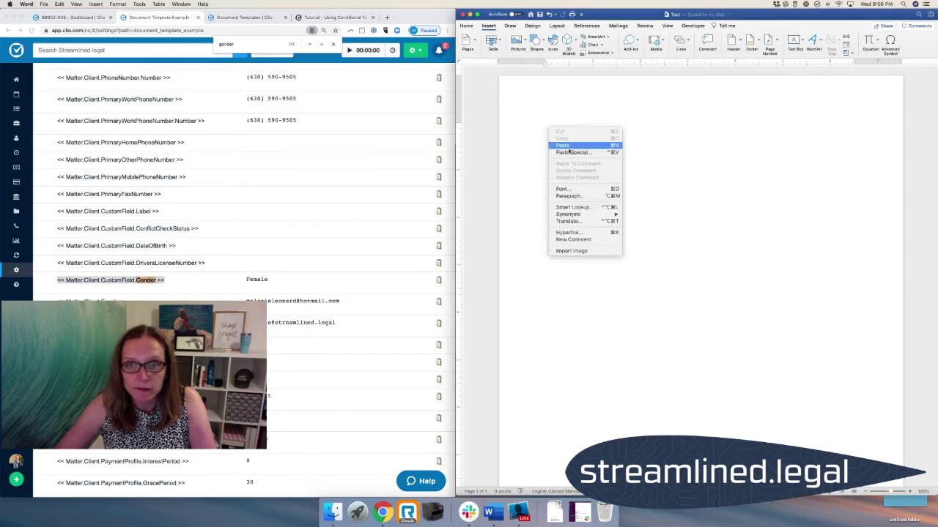
pyautogui.click(564, 146)
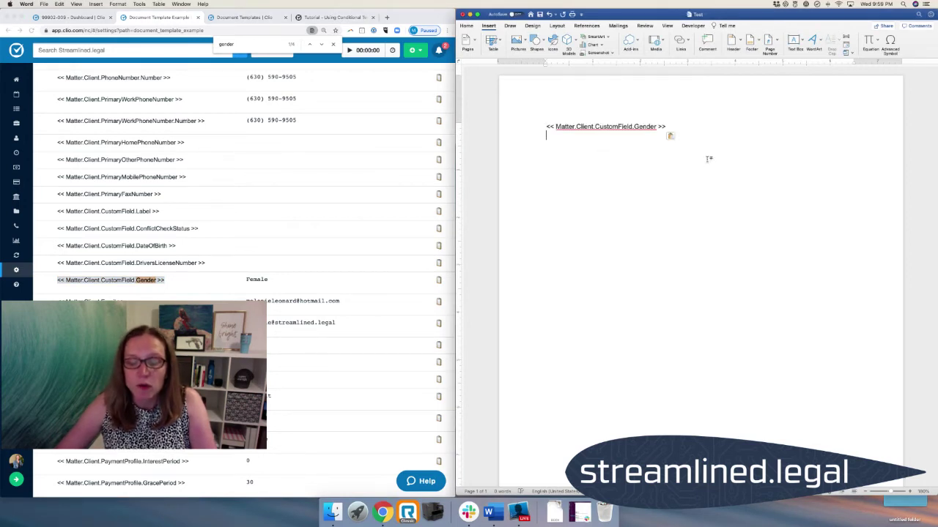
pyautogui.press('Return')
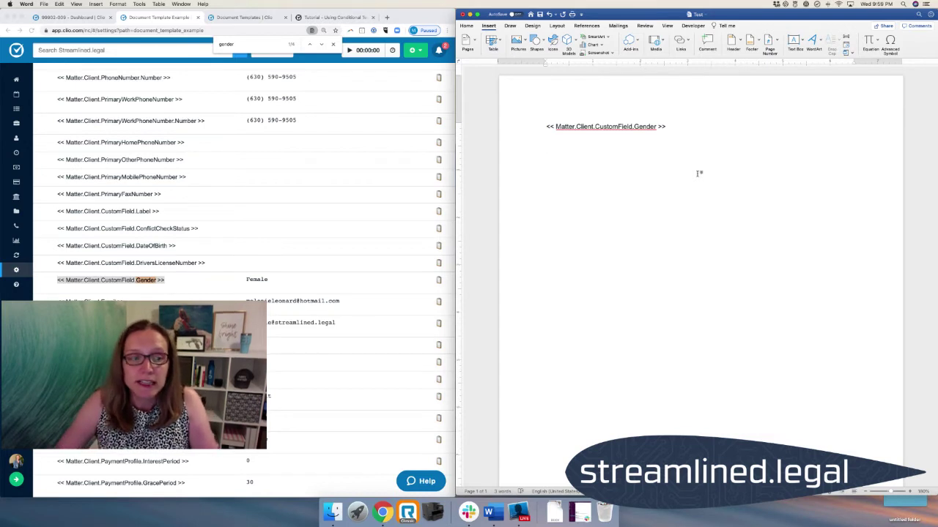
pyautogui.click(249, 281)
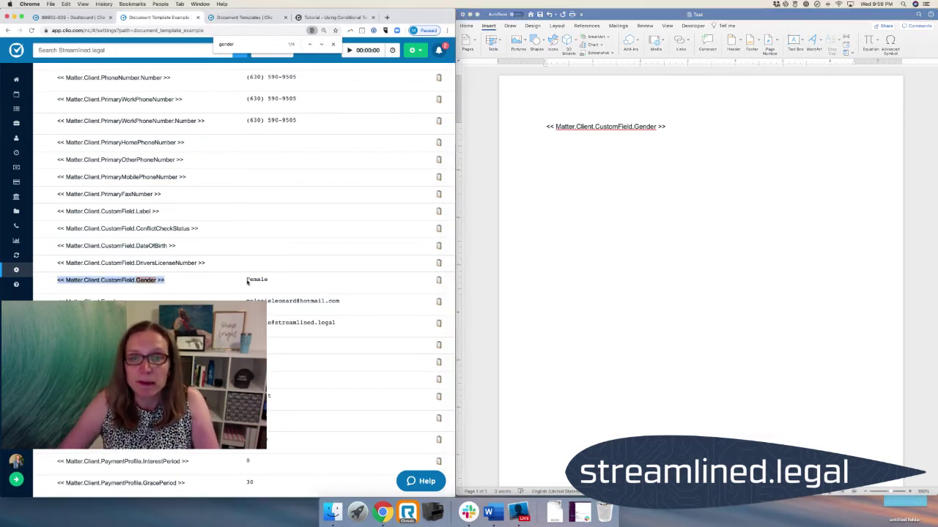
pyautogui.moveTo(247, 279); pyautogui.dragTo(277, 282)
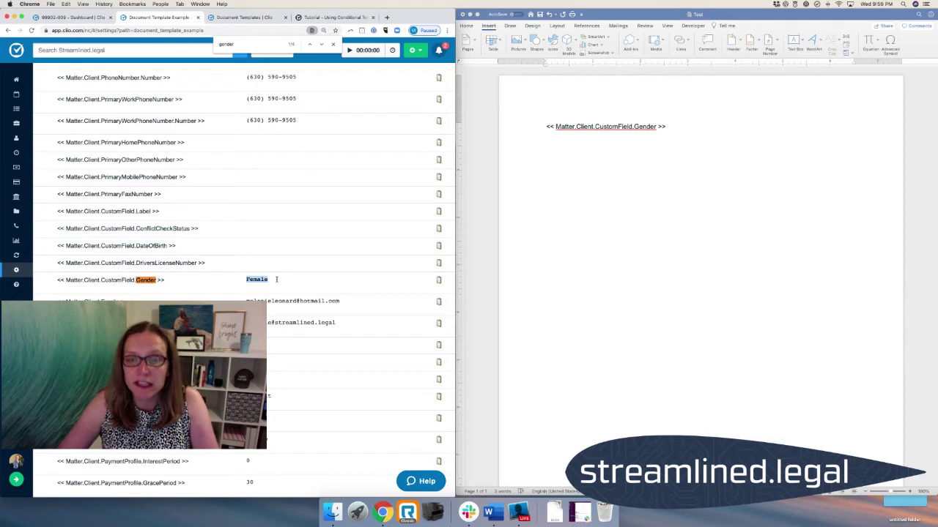
pyautogui.click(682, 159)
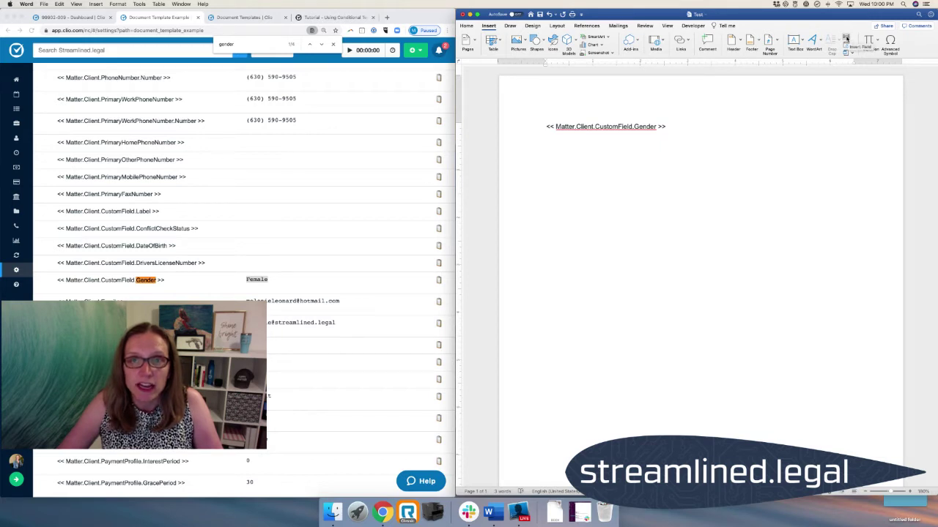
# - Open Word's Insert Field dialog, move it below the merge field, and choose the IF field type
pyautogui.click(845, 38)
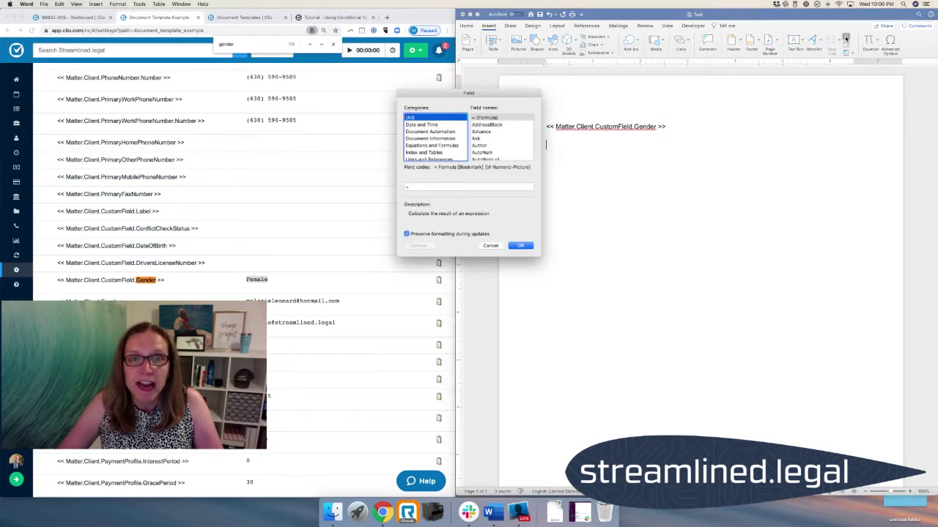
pyautogui.moveTo(504, 96); pyautogui.dragTo(601, 174)
pyautogui.scroll(-8, 603, 221)
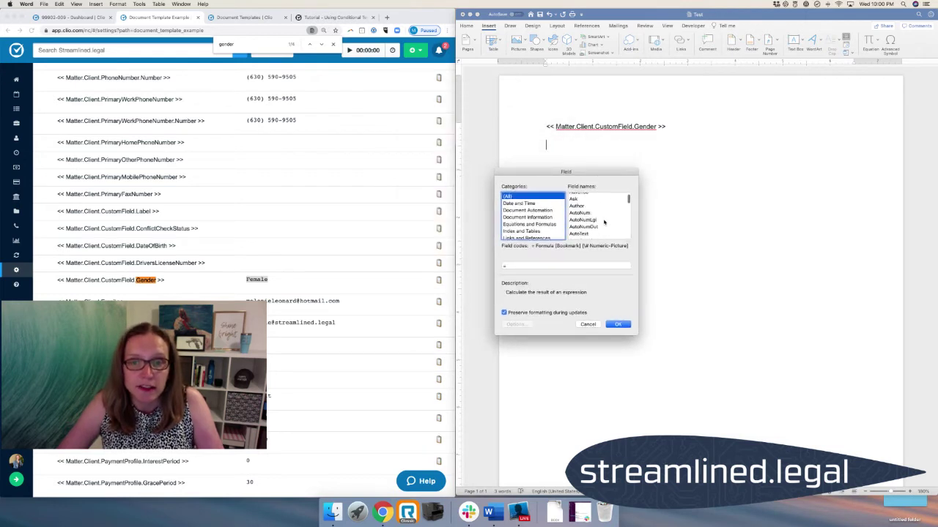
pyautogui.scroll(-6, 603, 221)
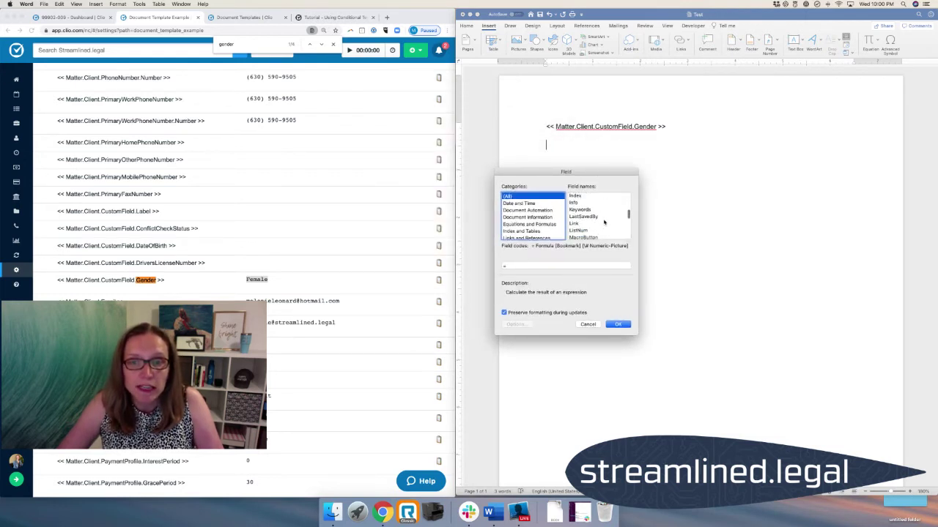
pyautogui.scroll(4, 603, 221)
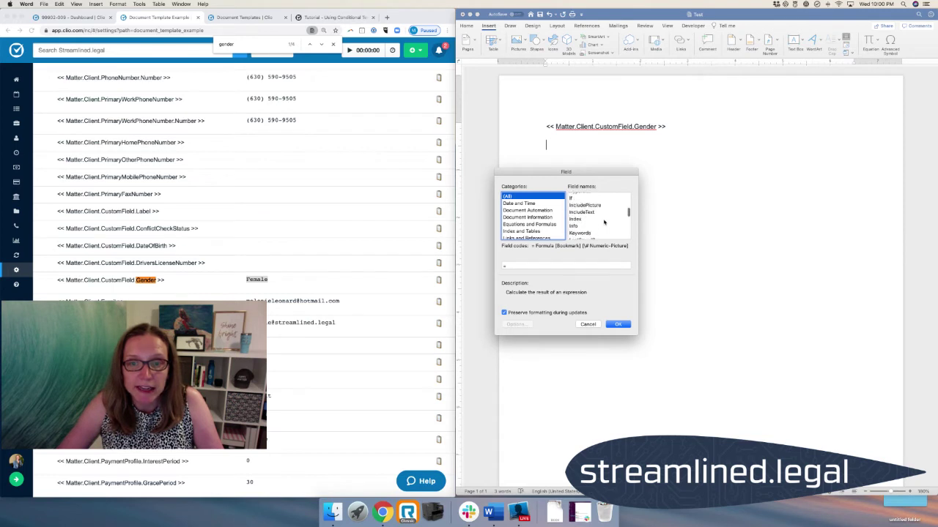
pyautogui.click(582, 208)
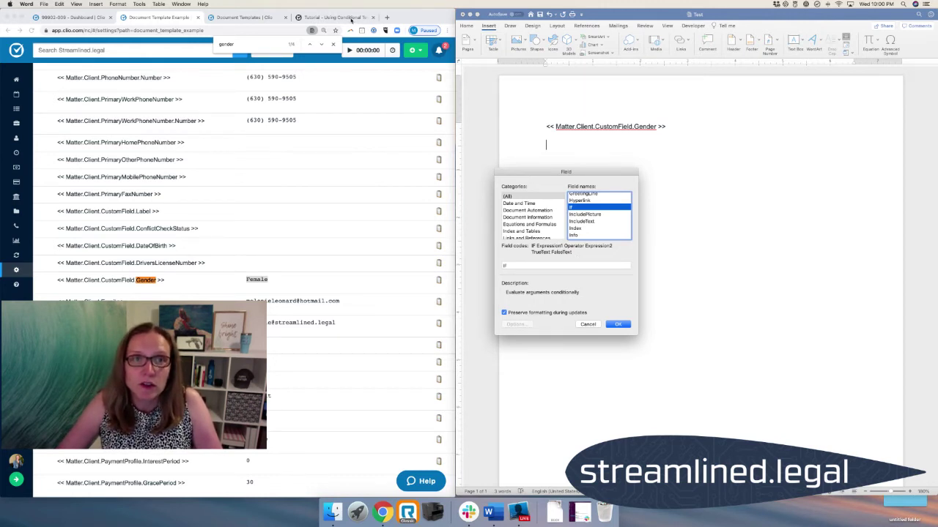
pyautogui.click(333, 17)
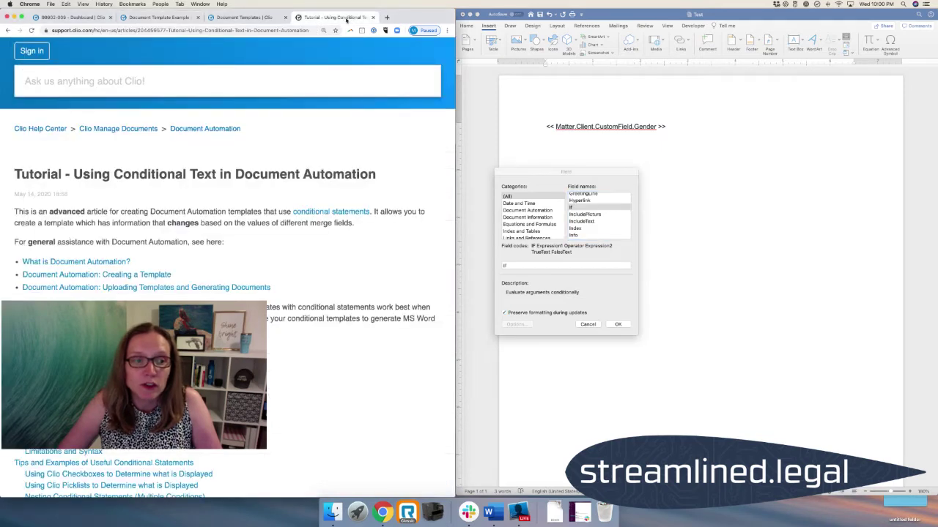
# - Read the tutorial's IF syntax section, scrolling back to the top before returning to Word
pyautogui.scroll(-15, 346, 235)
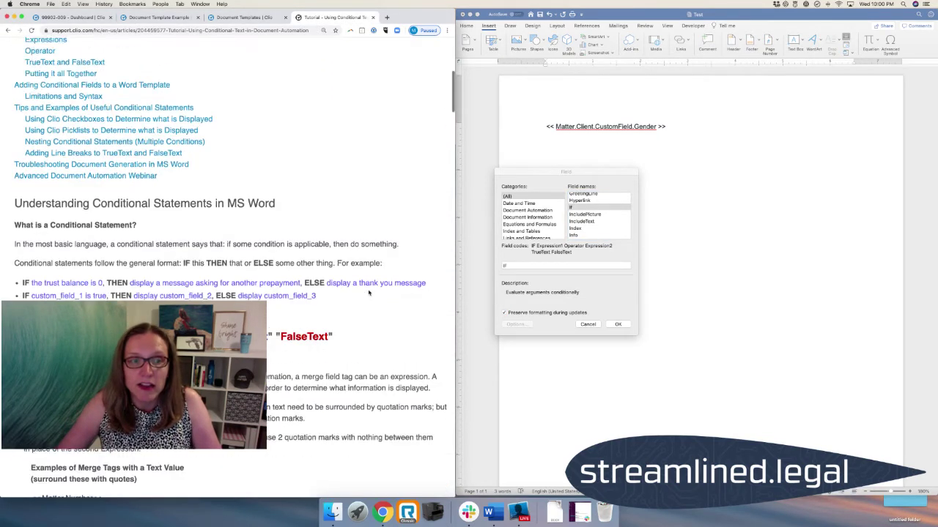
pyautogui.scroll(-5, 369, 292)
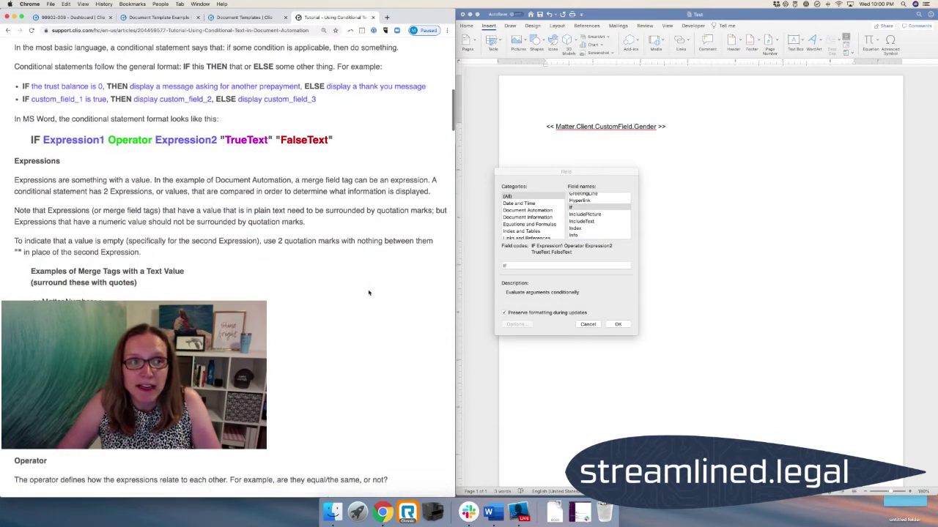
pyautogui.scroll(-1, 368, 293)
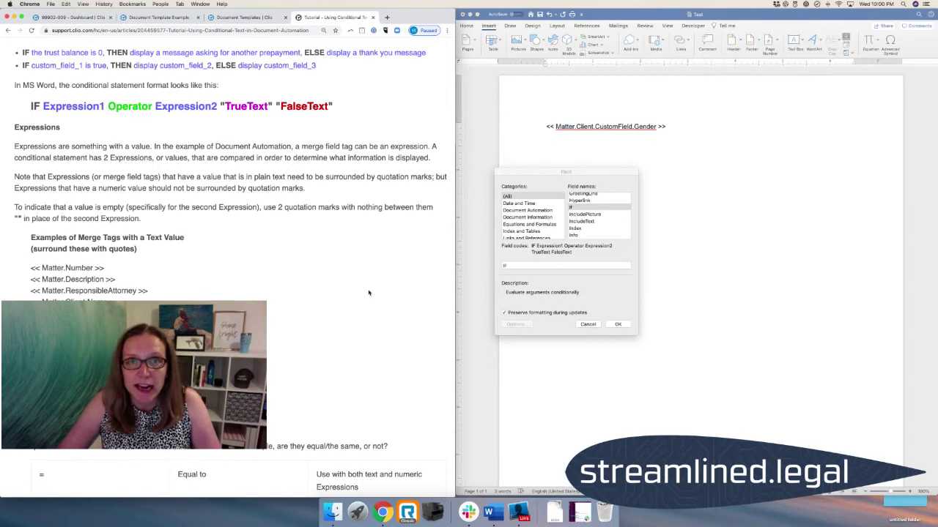
pyautogui.scroll(15, 368, 292)
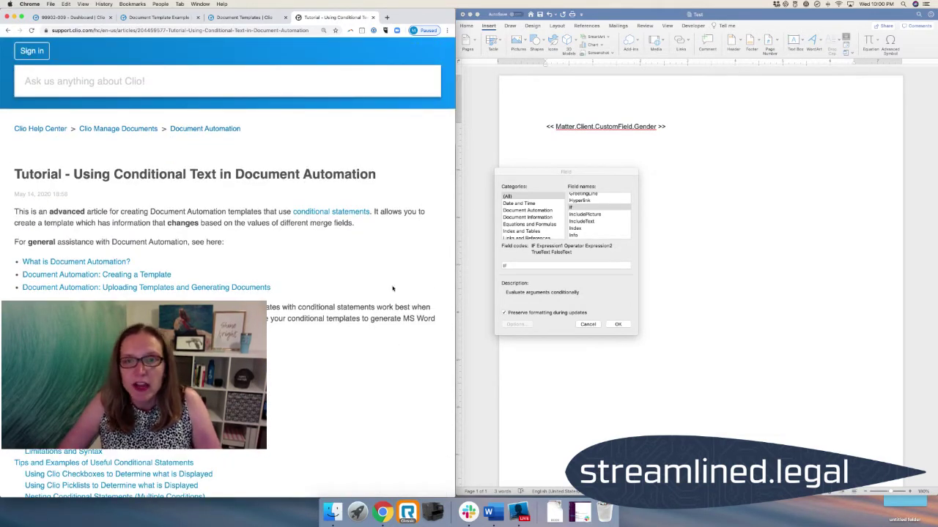
pyautogui.click(579, 208)
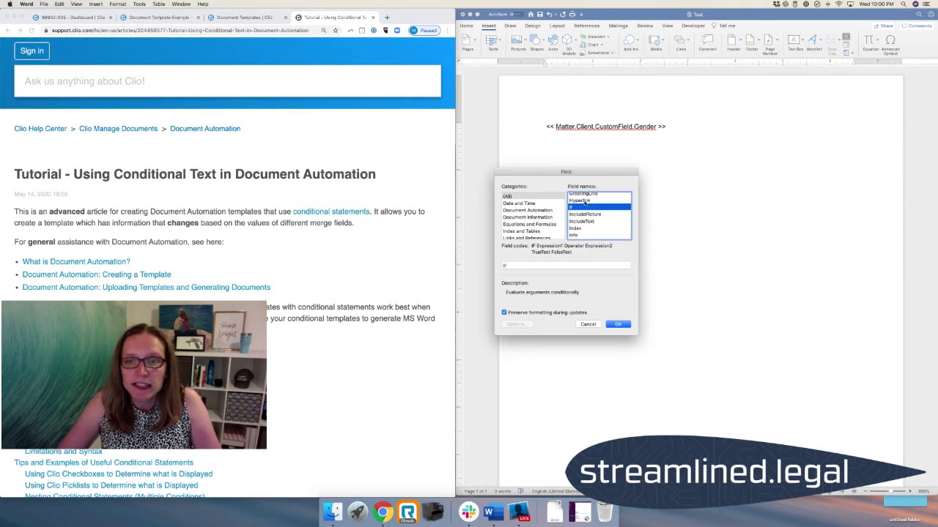
# - Enter the field code IF "clientsgender" = "Male" "Him" "Her" and insert the field
pyautogui.click(546, 265)
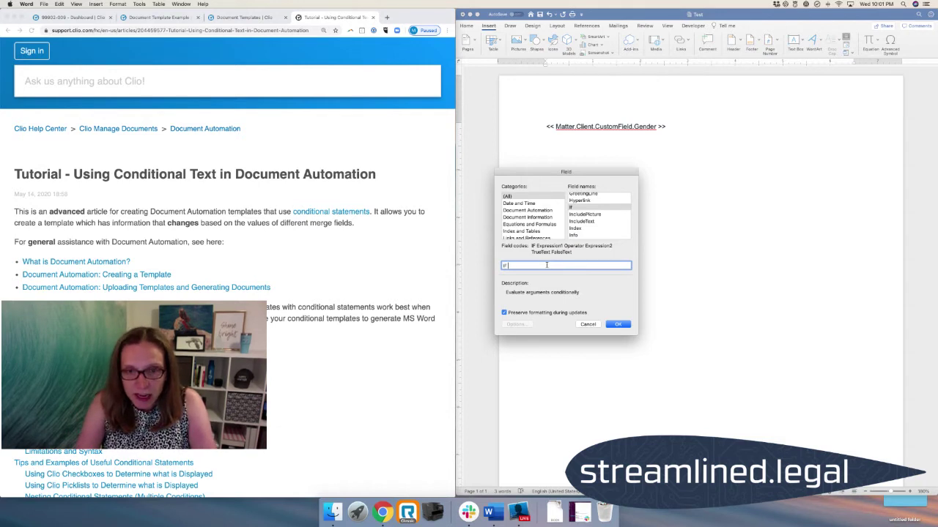
pyautogui.write('clien')
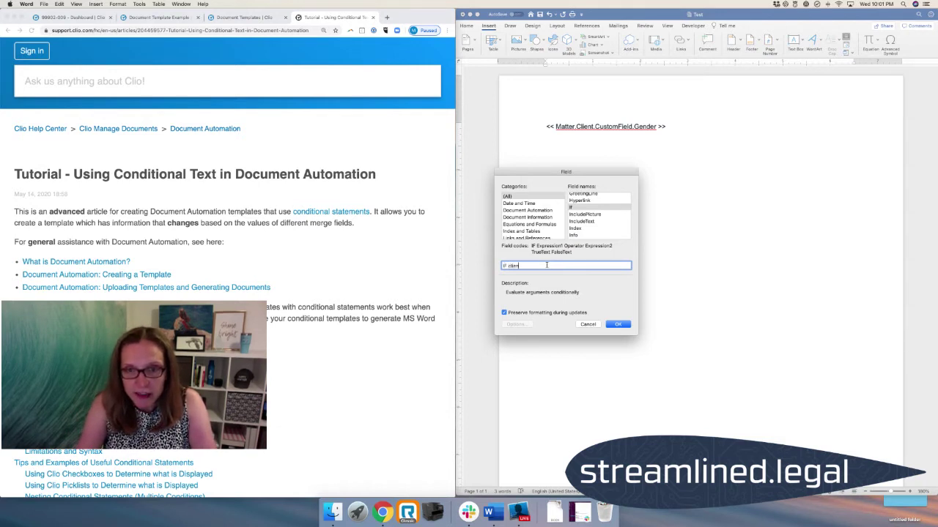
pyautogui.write('tsge')
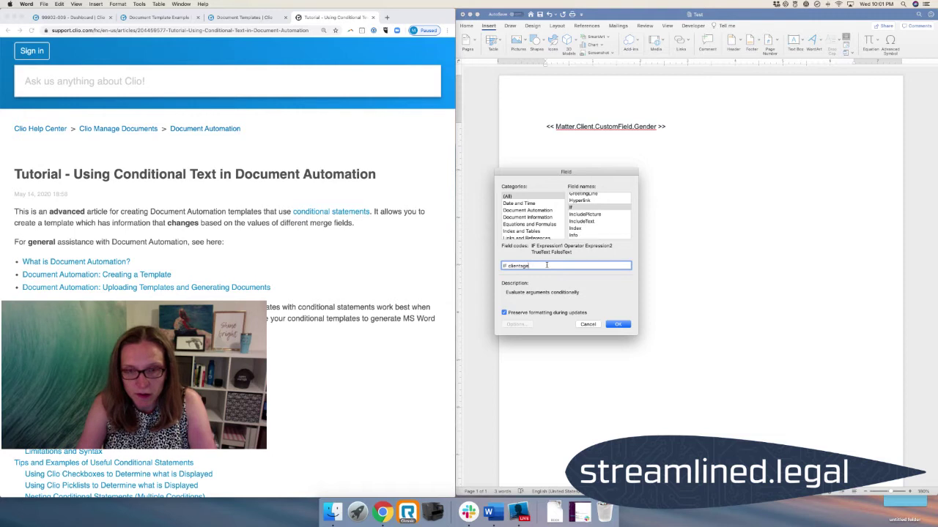
pyautogui.write('nder')
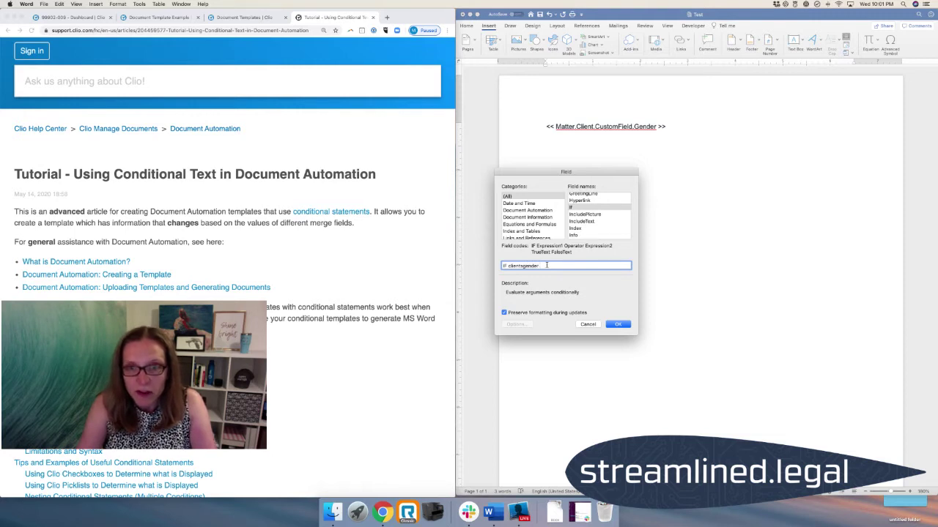
pyautogui.write(' = "Male"')
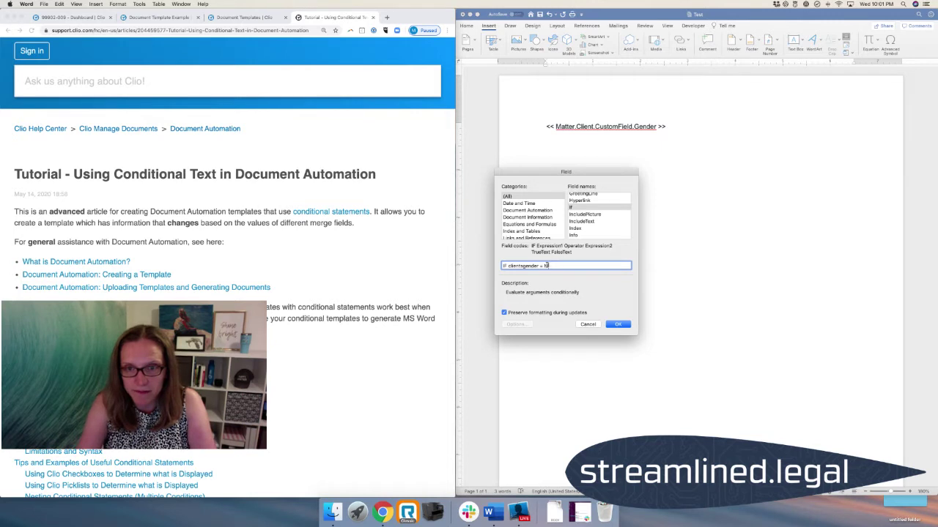
pyautogui.write('le')
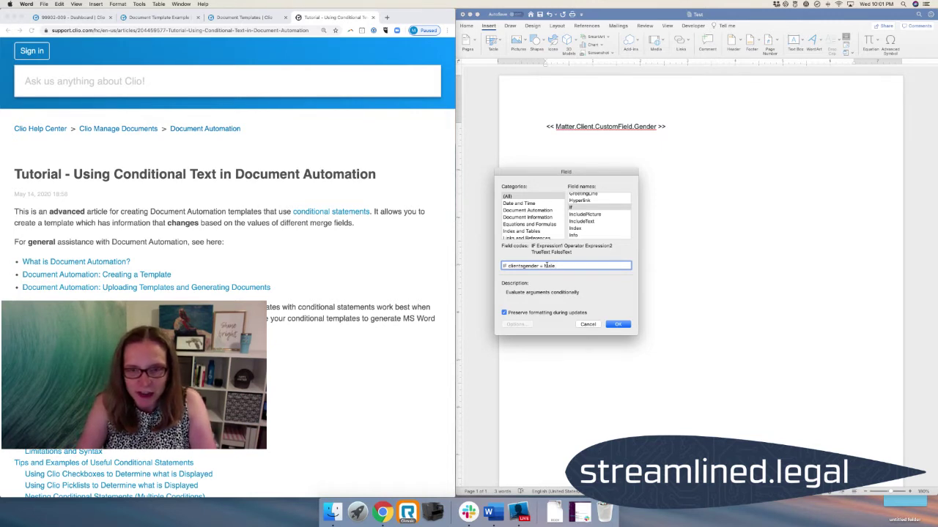
pyautogui.write(' "Him')
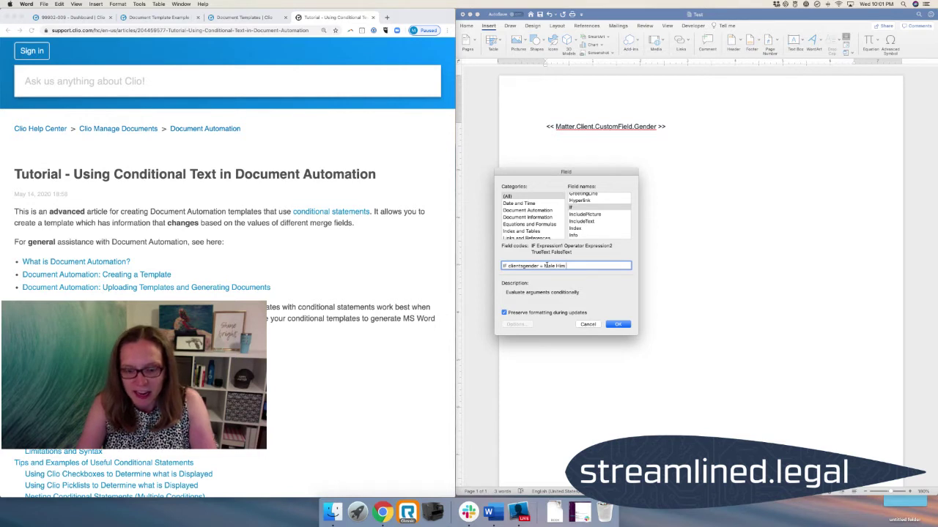
pyautogui.write('" "Her')
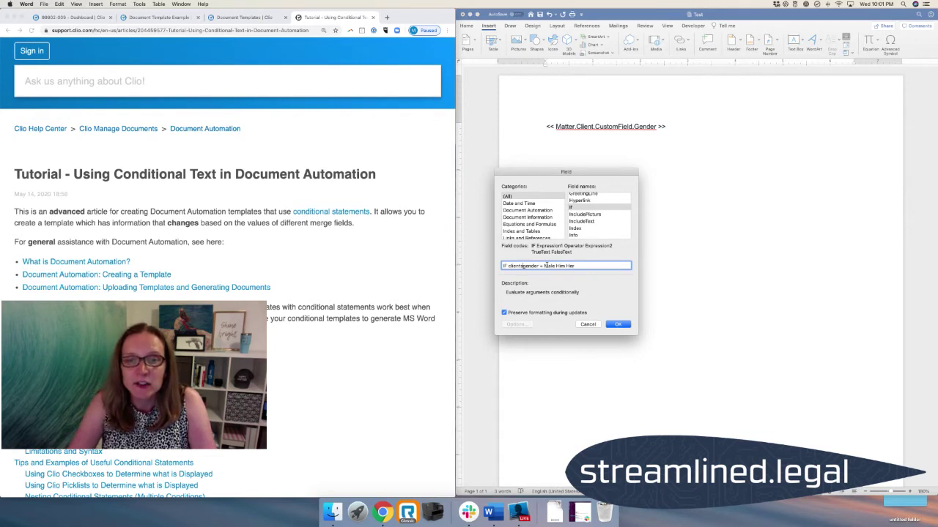
pyautogui.write('"')
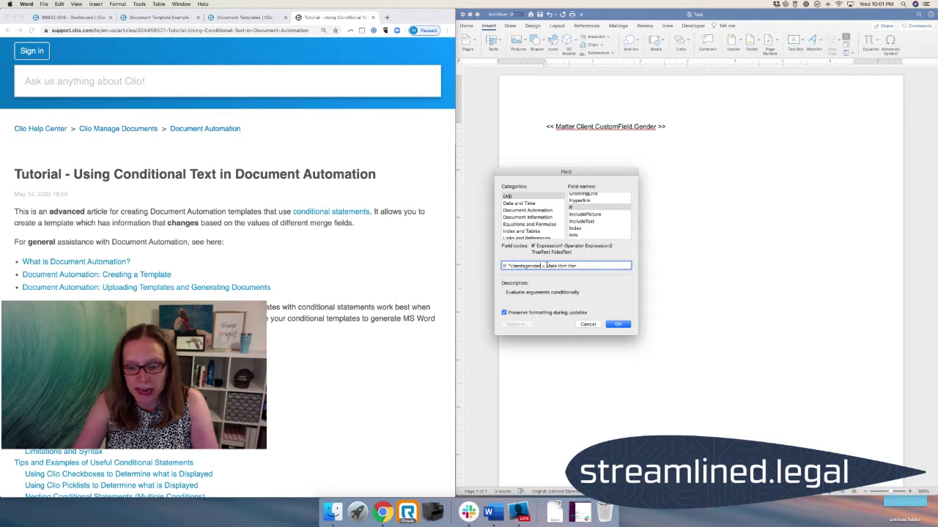
pyautogui.write('"')
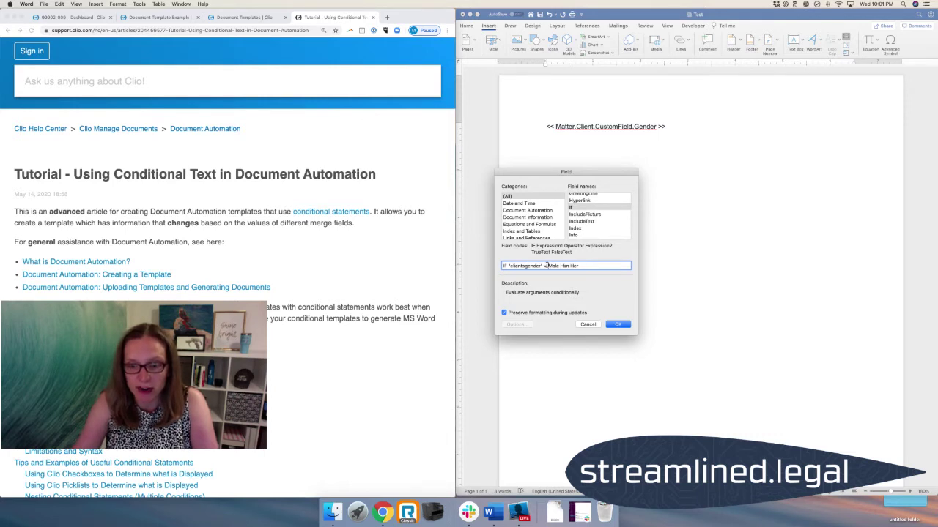
pyautogui.write('"')
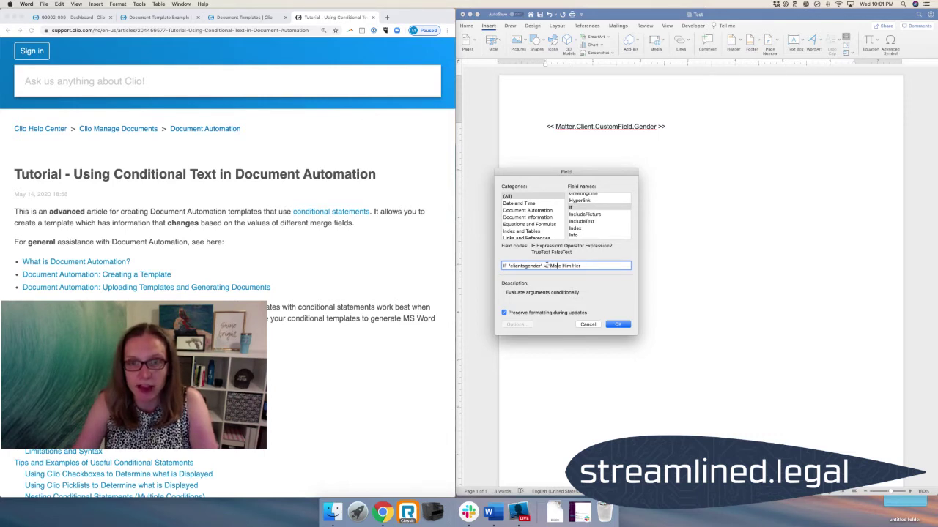
pyautogui.write('"')
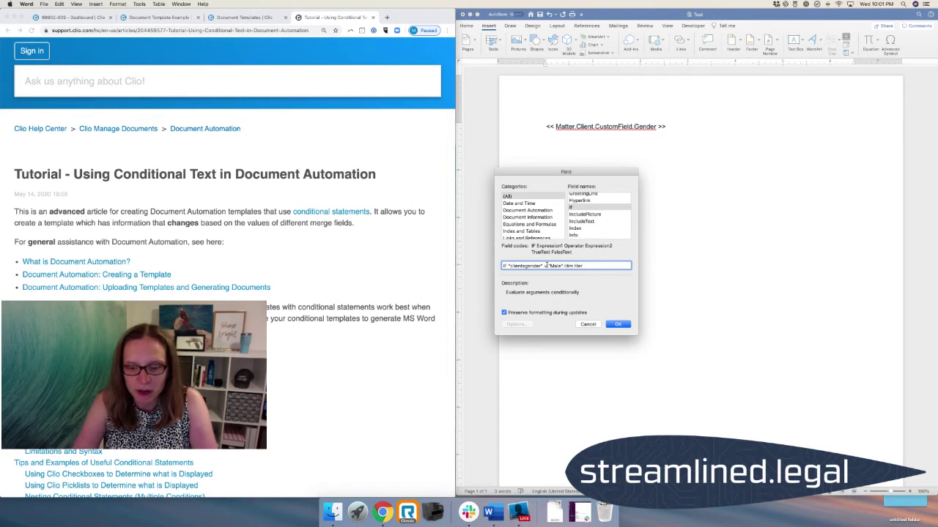
pyautogui.write('"')
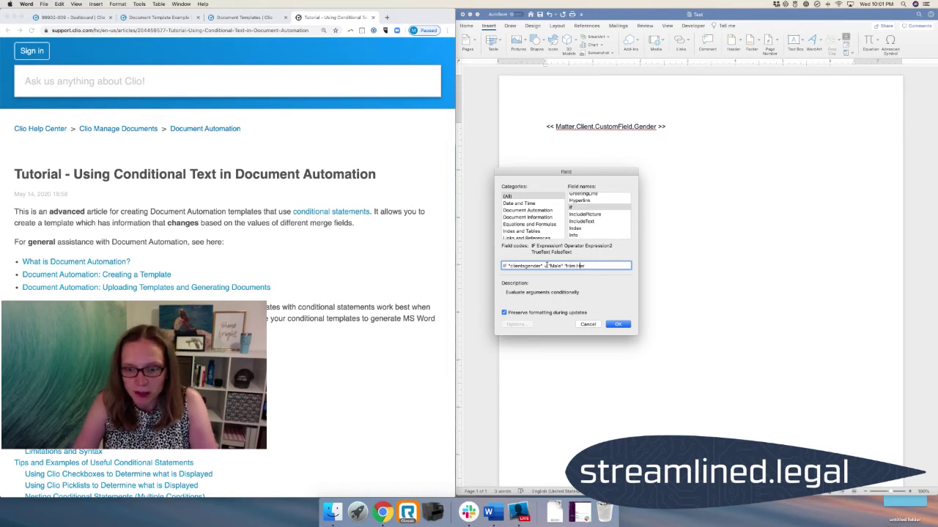
pyautogui.write('"')
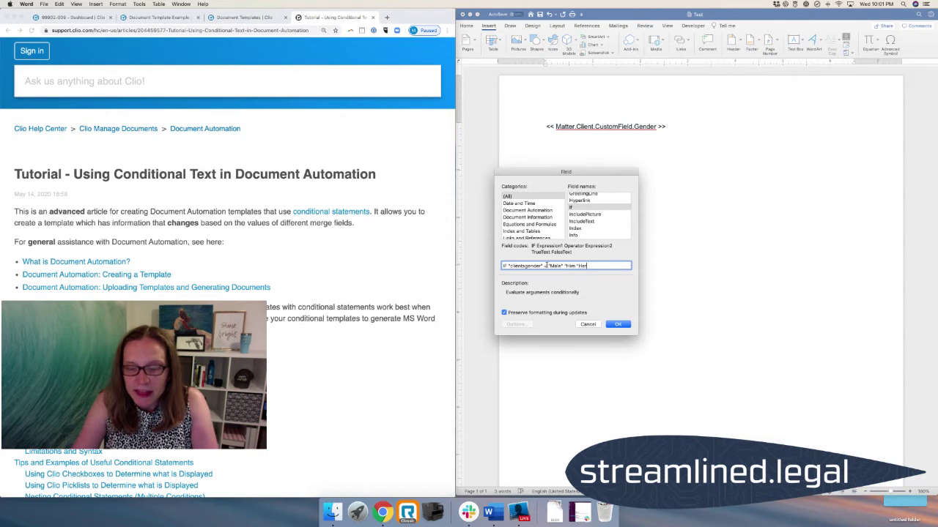
pyautogui.write('"')
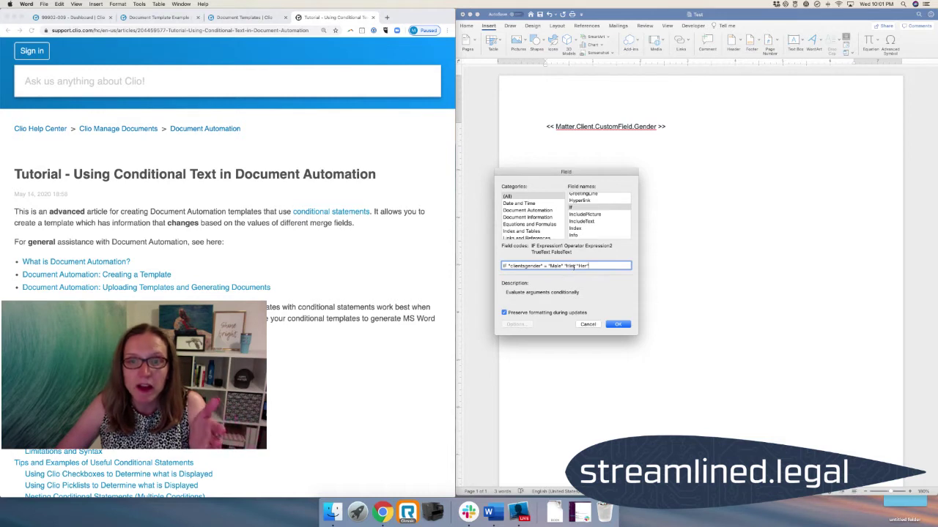
pyautogui.click(580, 266)
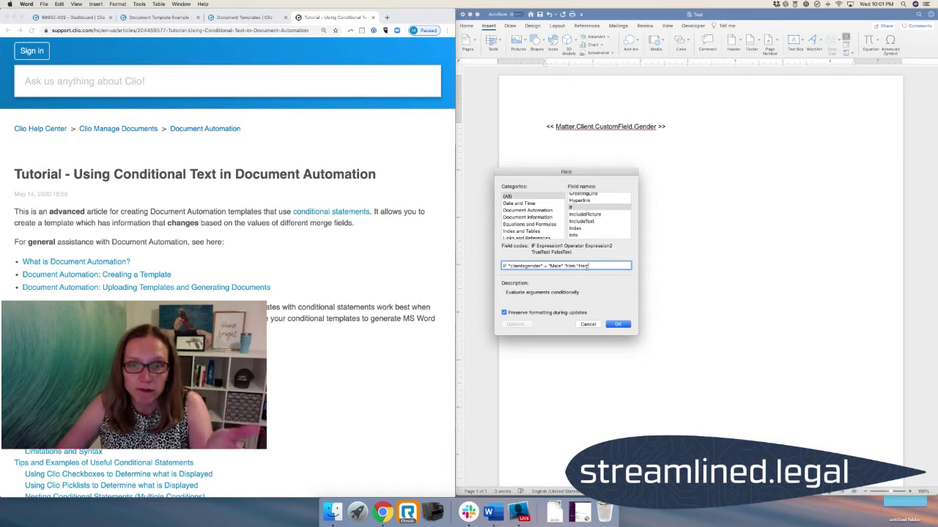
pyautogui.write('"')
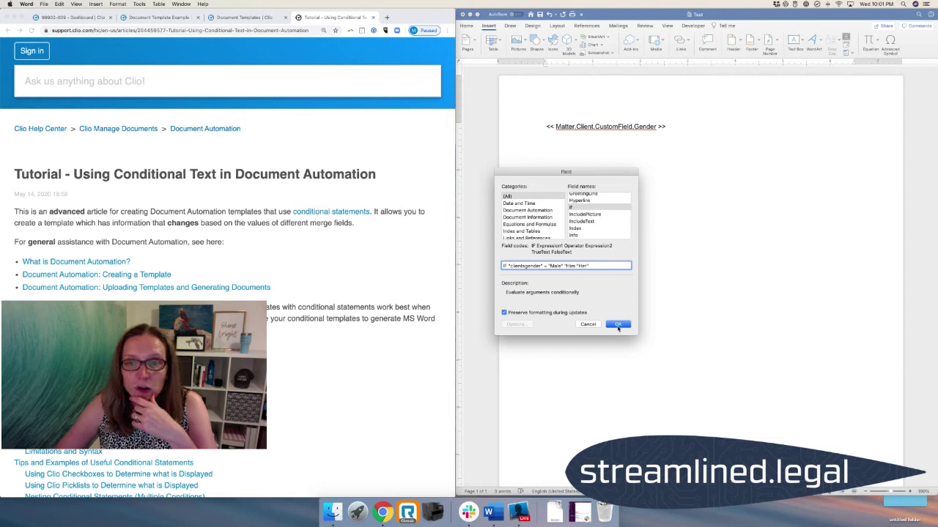
pyautogui.click(618, 325)
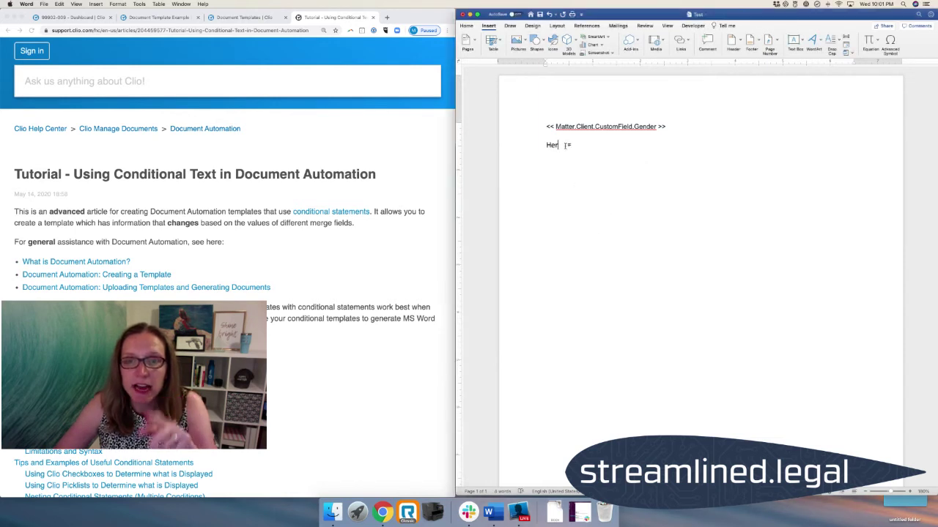
# - Toggle the inserted 'Her' result to display its IF field code, then return to Clio
pyautogui.moveTo(565, 145); pyautogui.dragTo(540, 146)
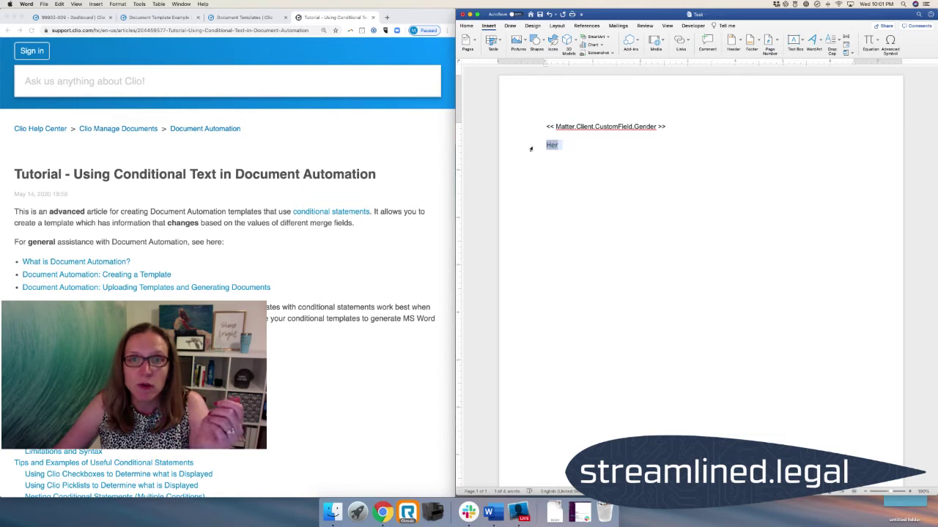
pyautogui.rightClick(550, 147)
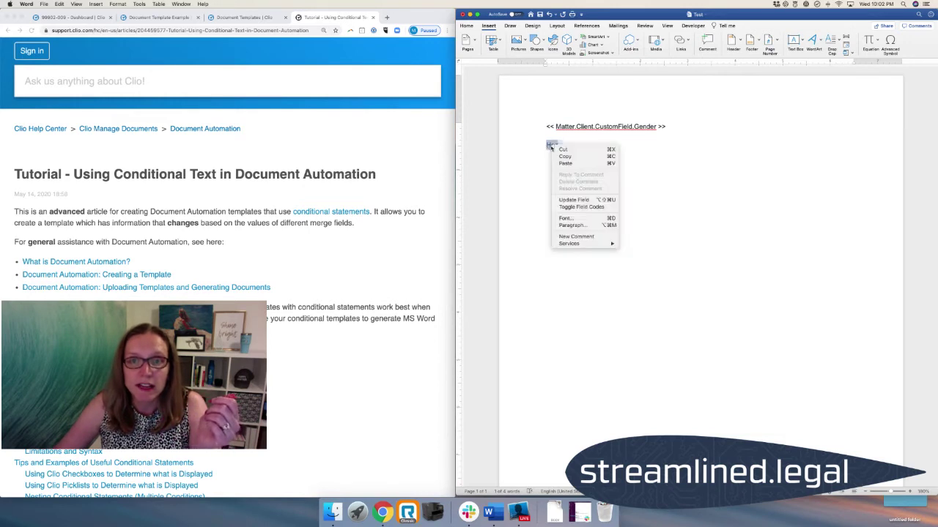
pyautogui.click(582, 207)
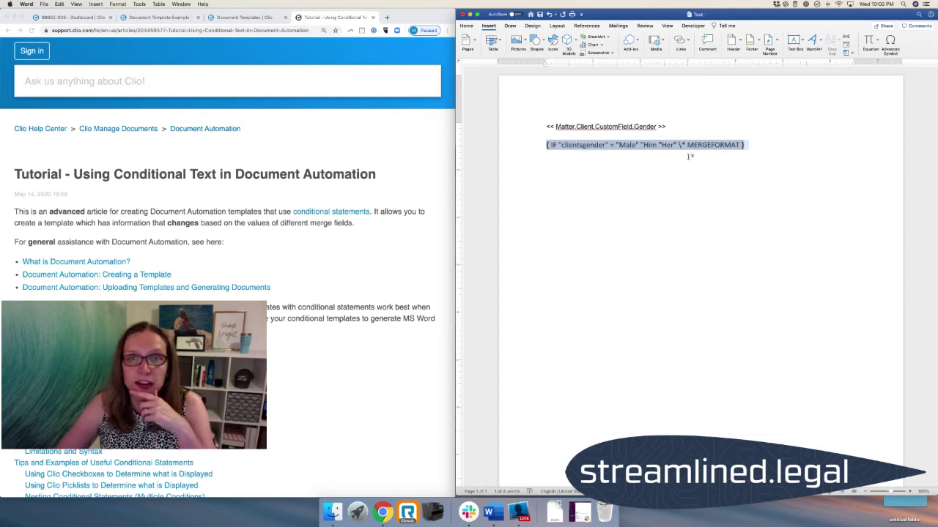
pyautogui.click(600, 182)
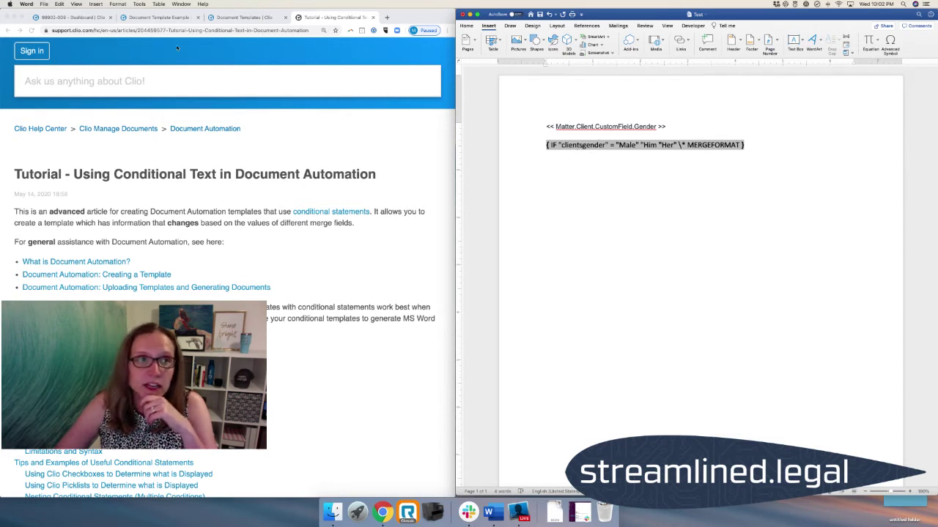
pyautogui.click(144, 19)
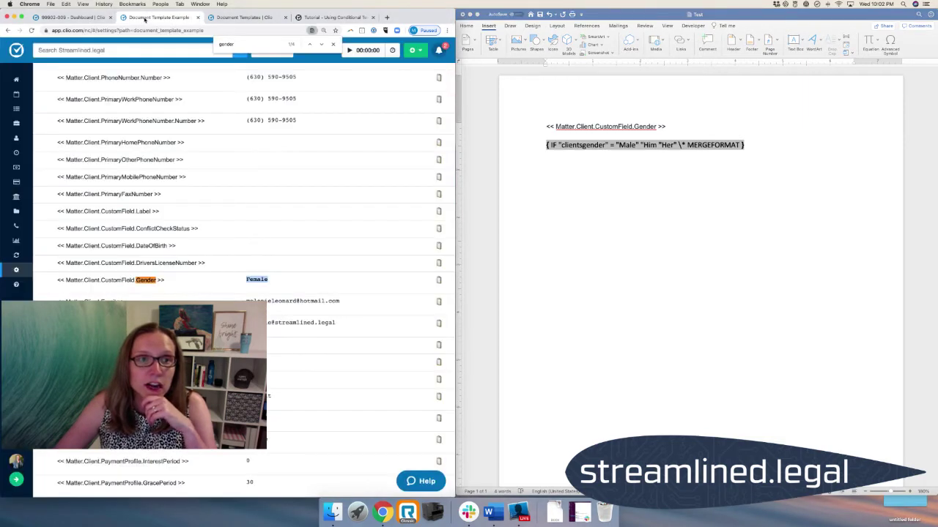
# - Select the full << Matter.Client.CustomField.Gender >> text in Clio's merge-field list for copying
pyautogui.click(228, 18)
pyautogui.click(159, 18)
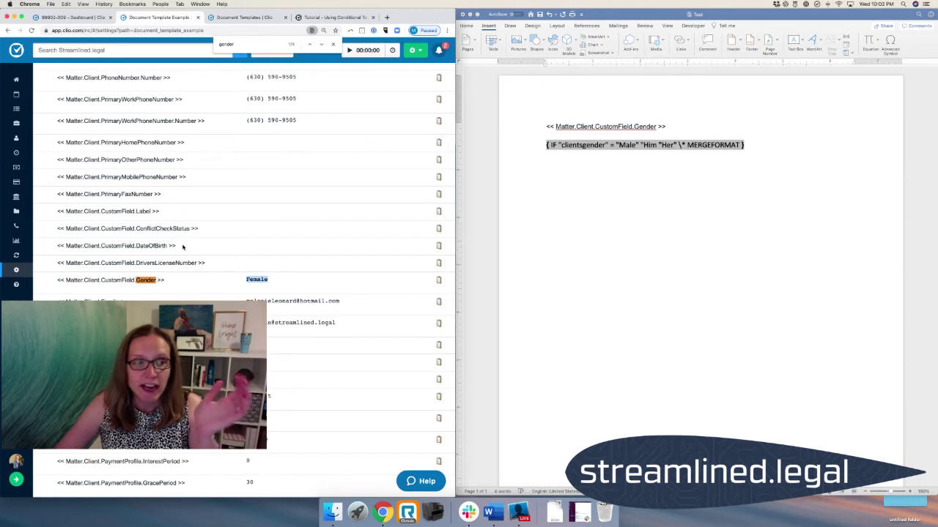
pyautogui.click(59, 285)
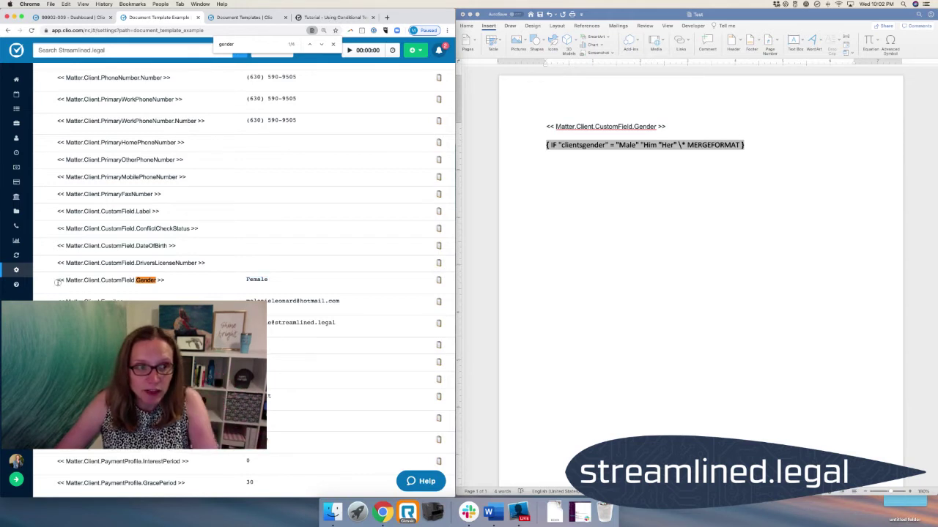
pyautogui.moveTo(58, 283); pyautogui.dragTo(166, 282)
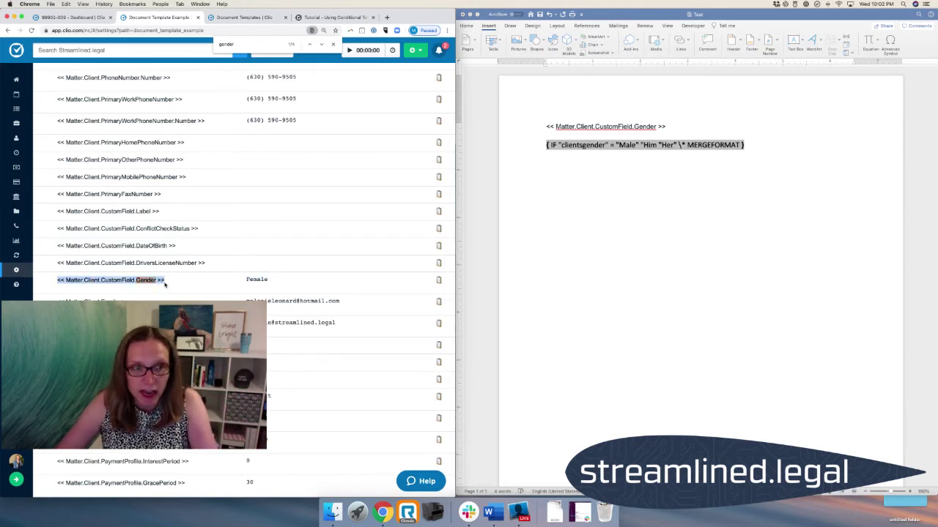
pyautogui.click(555, 193)
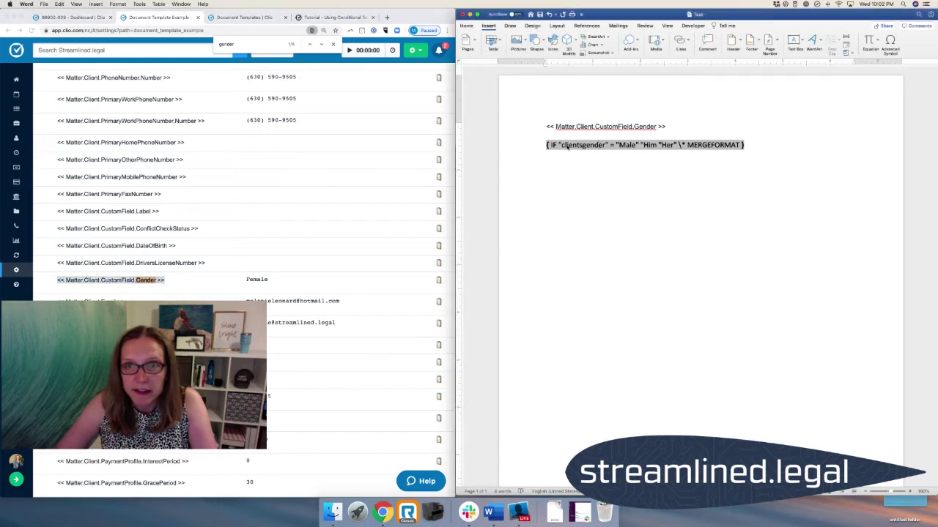
# - Paste the Gender merge field over clientsgender in the IF code, fix the quote, and save
pyautogui.moveTo(568, 145); pyautogui.dragTo(606, 145)
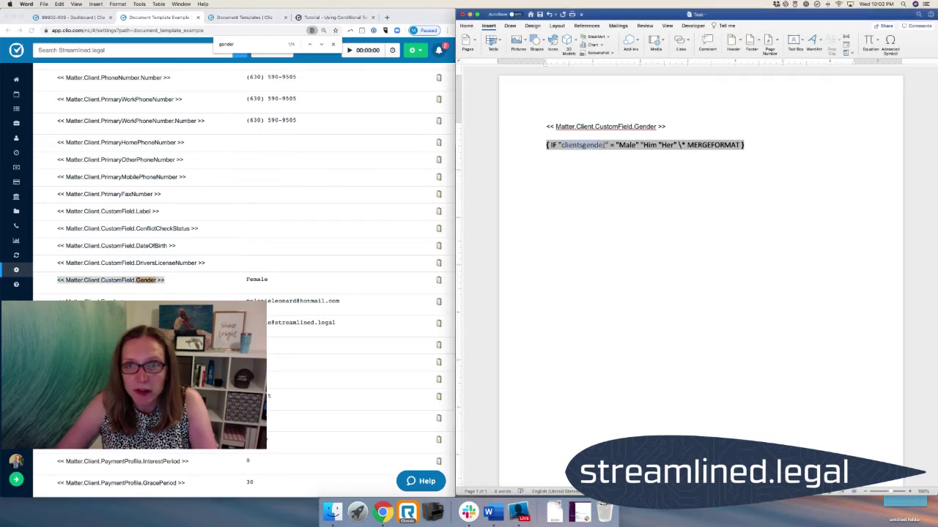
pyautogui.click(61, 4)
pyautogui.click(74, 61)
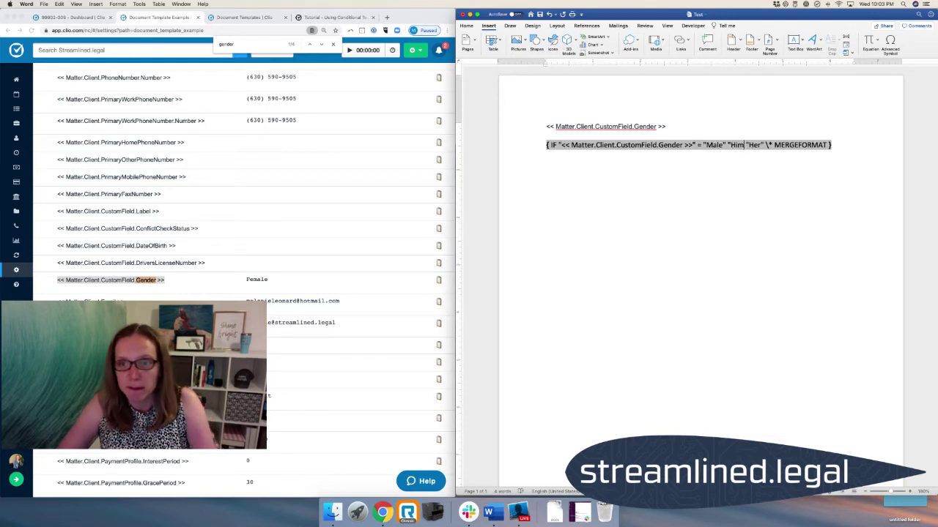
pyautogui.write('"')
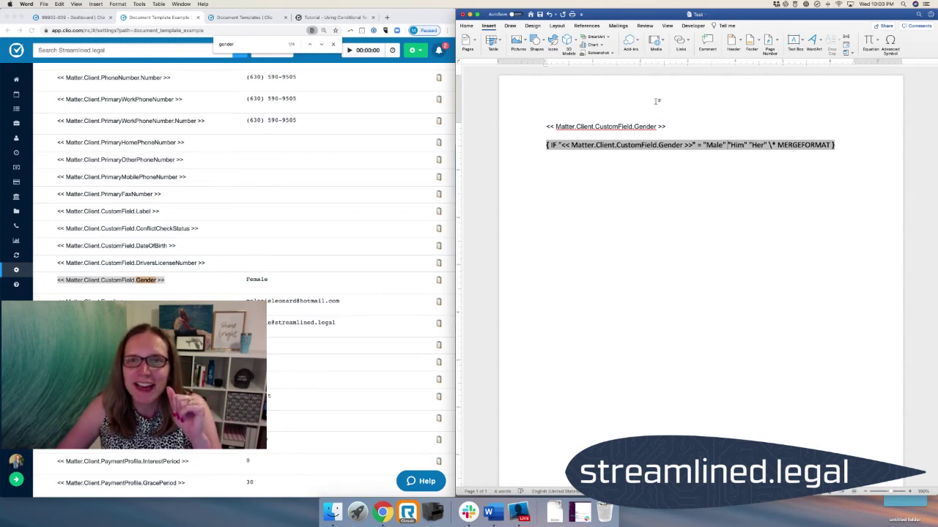
pyautogui.click(540, 14)
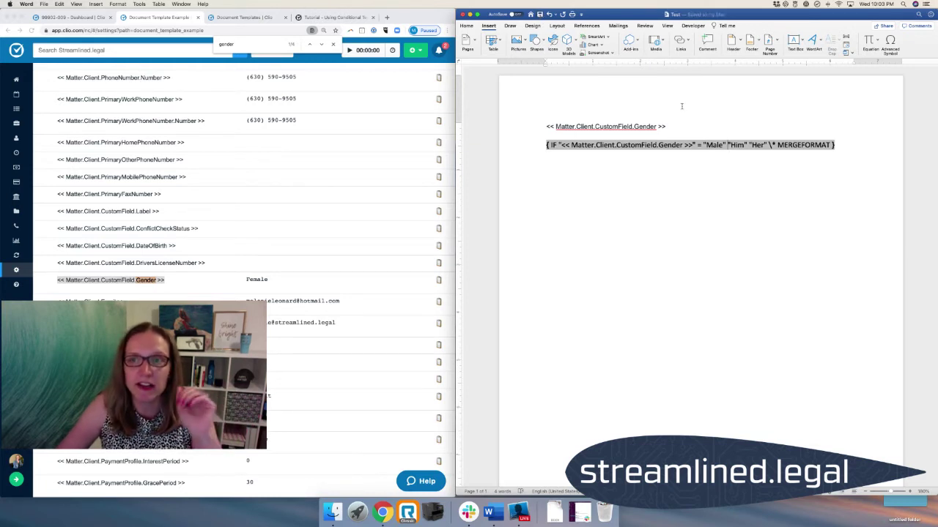
# - Go to the Templates list in Clio's Documents area
pyautogui.click(235, 17)
pyautogui.click(234, 18)
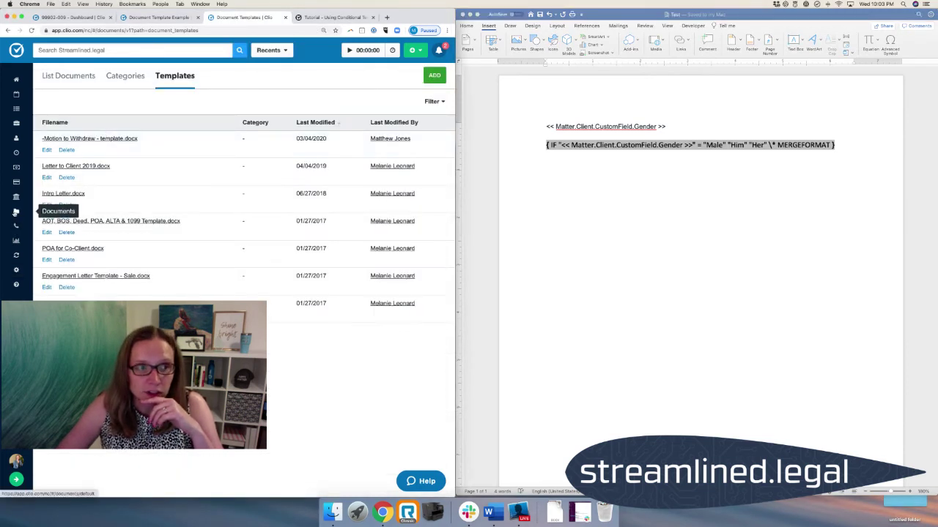
pyautogui.click(16, 211)
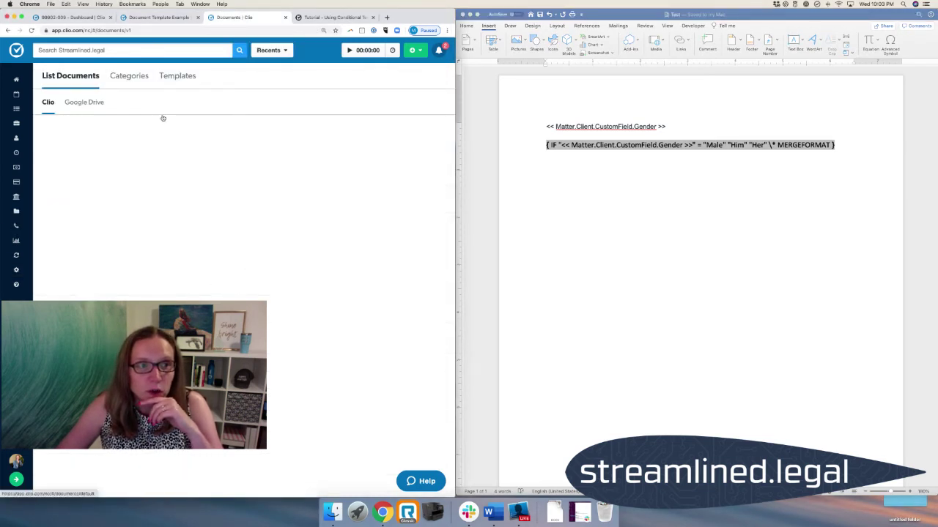
pyautogui.click(174, 79)
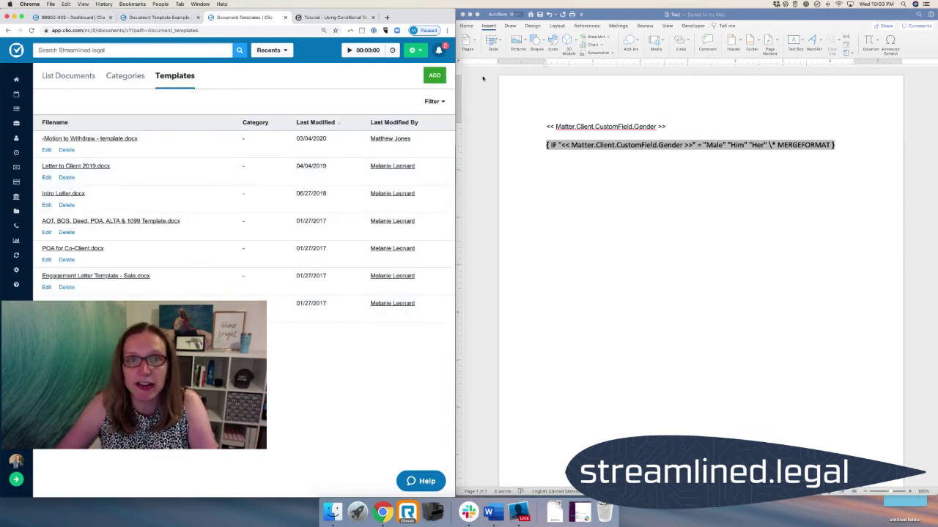
# - Add Test.docx from the Desktop as a new document template
pyautogui.click(435, 76)
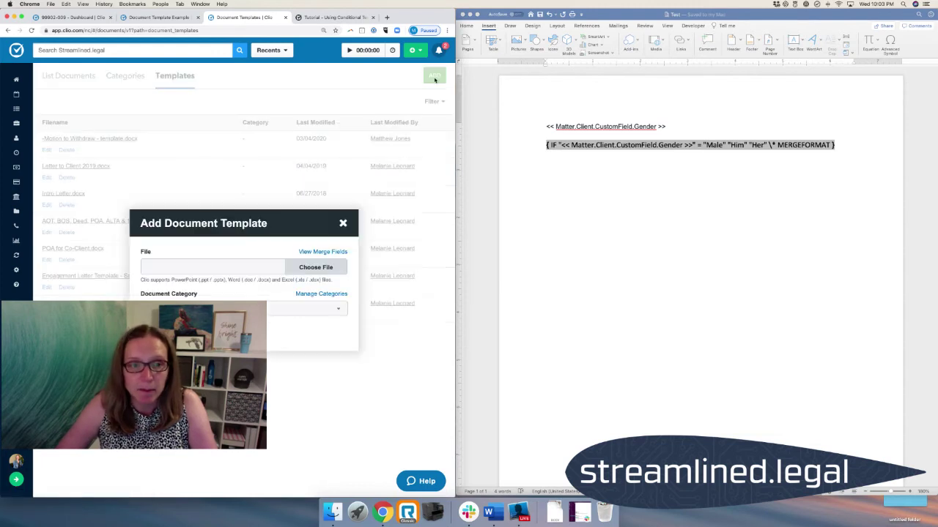
pyautogui.click(315, 268)
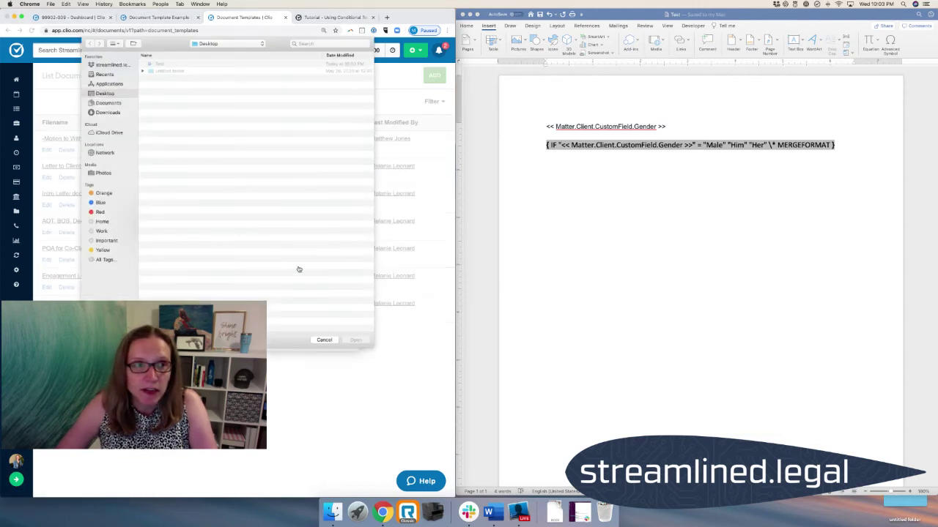
pyautogui.click(164, 64)
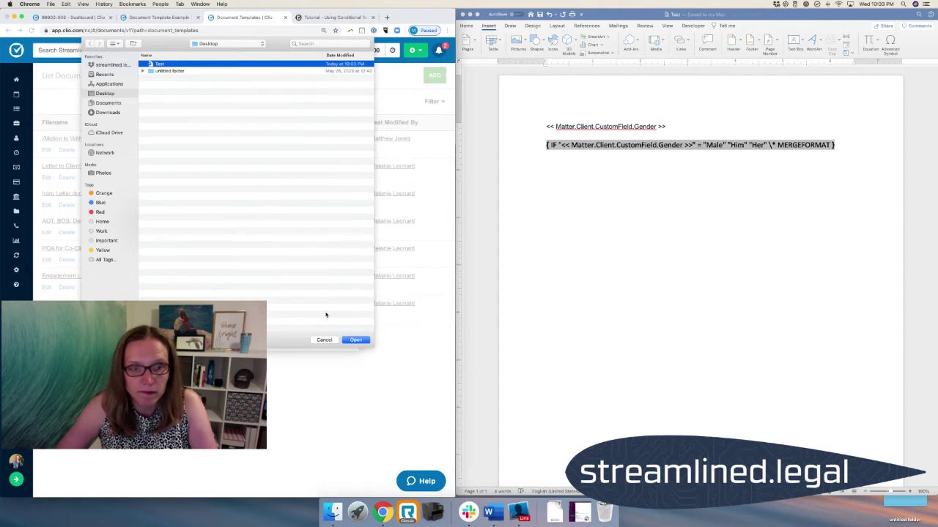
pyautogui.click(355, 340)
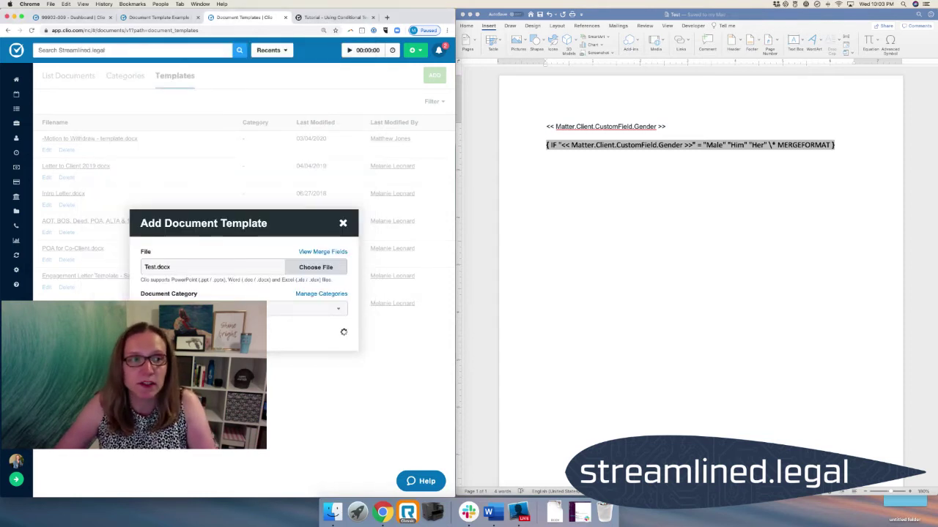
pyautogui.click(344, 333)
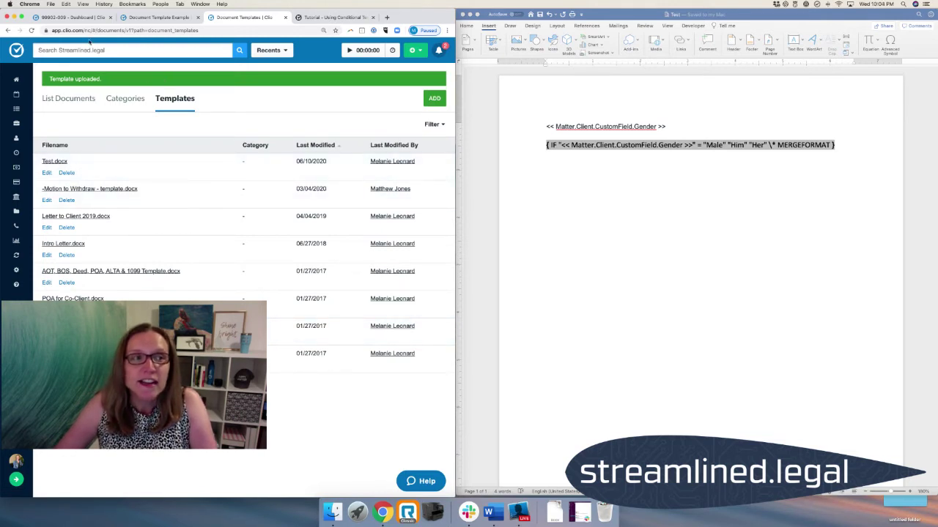
# - On matter 99902-009's Documents tab, generate a document from the 06/10/2020 - Test.docx template, with a PDF
pyautogui.click(79, 19)
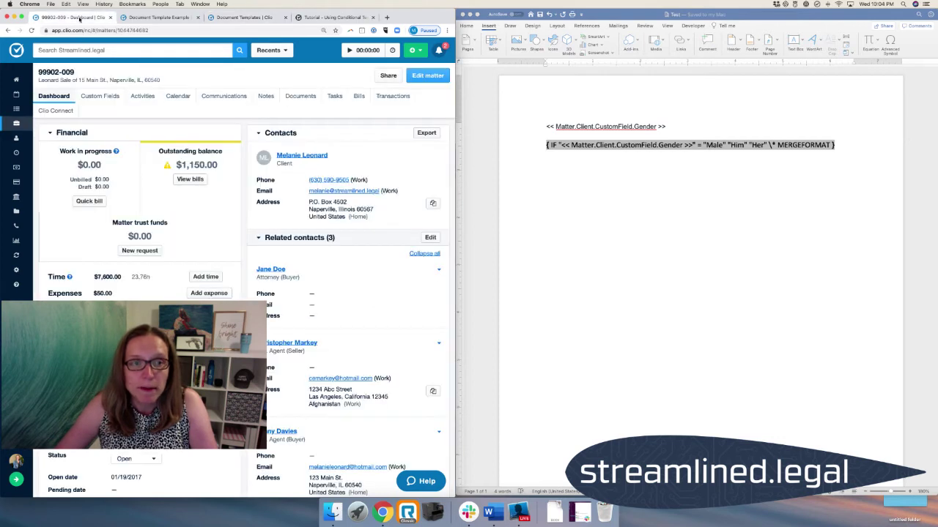
pyautogui.click(307, 99)
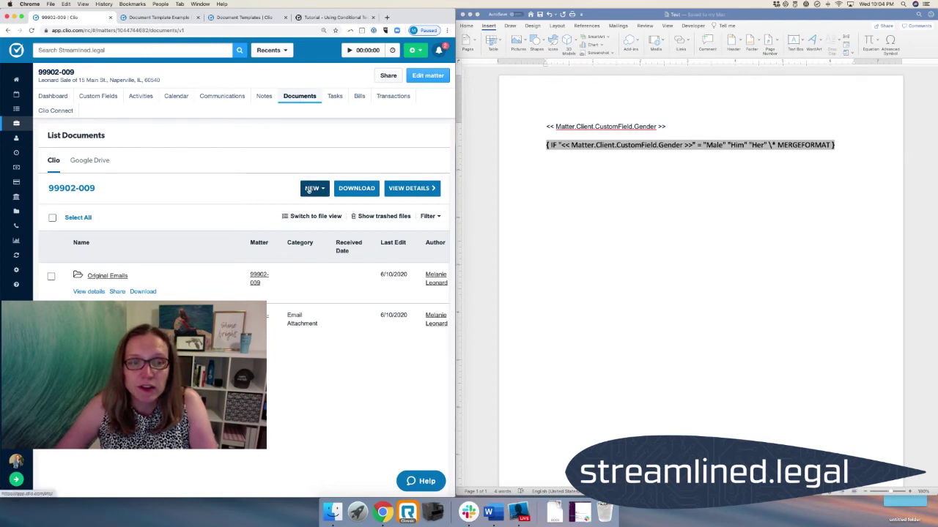
pyautogui.click(309, 189)
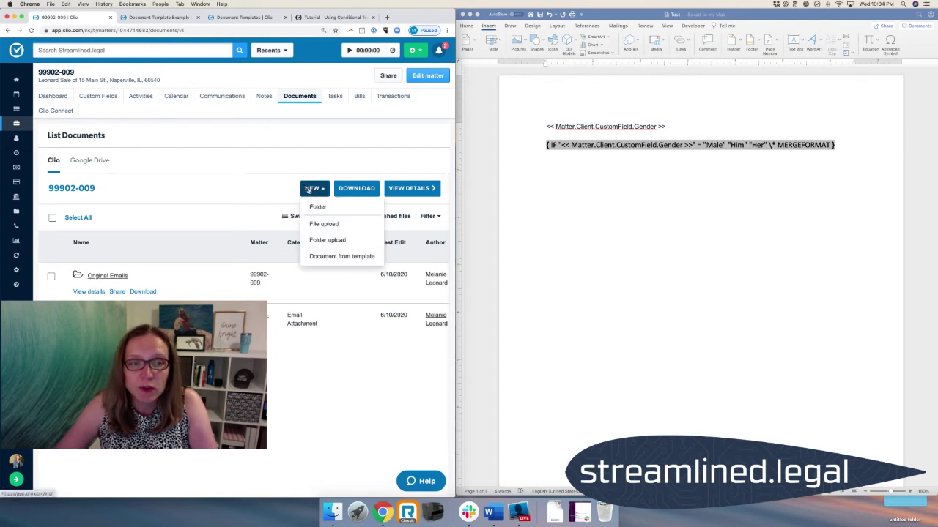
pyautogui.click(344, 257)
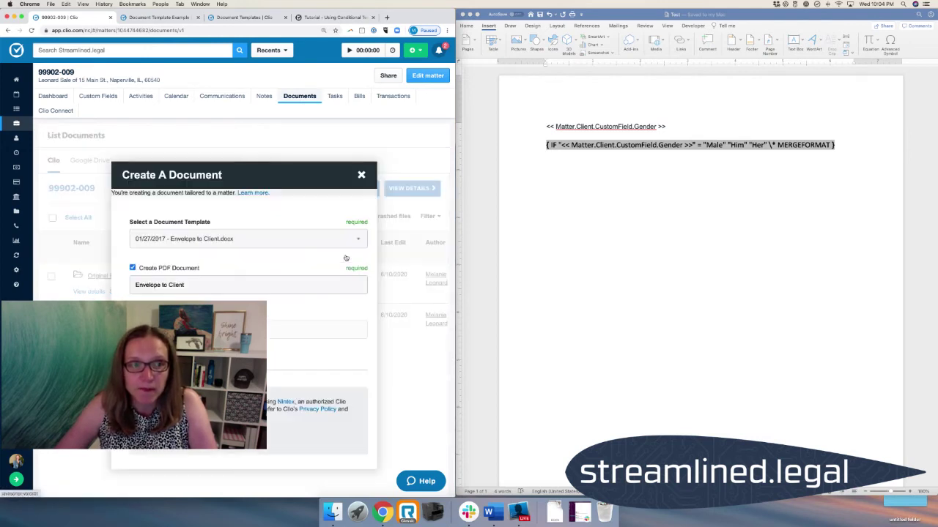
pyautogui.click(207, 239)
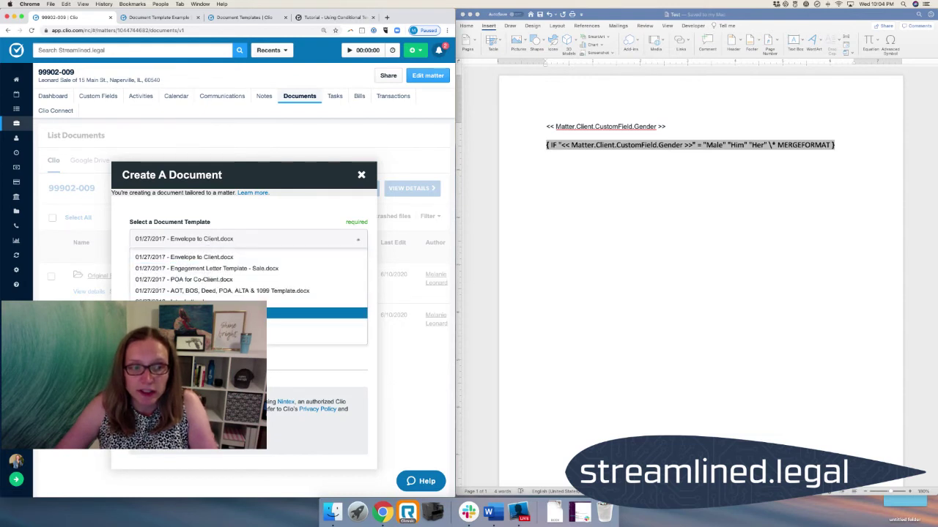
pyautogui.click(220, 335)
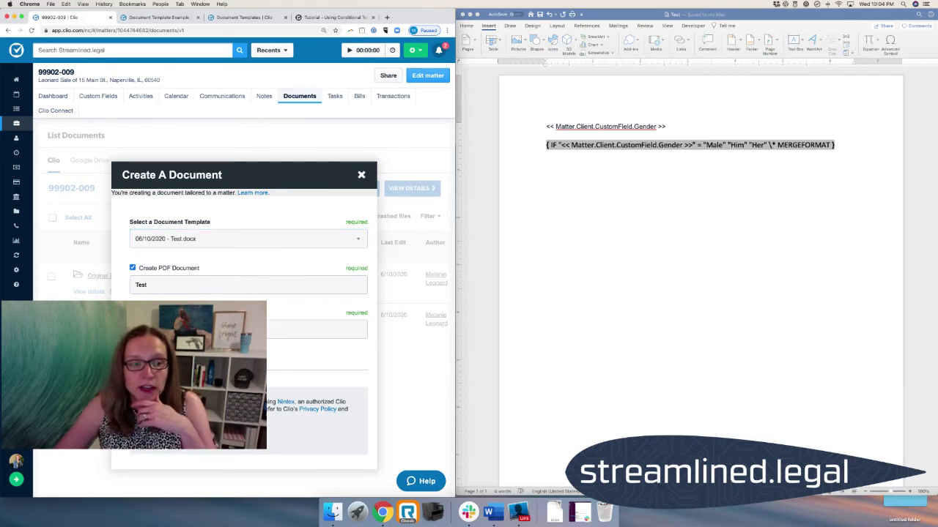
pyautogui.press('Return')
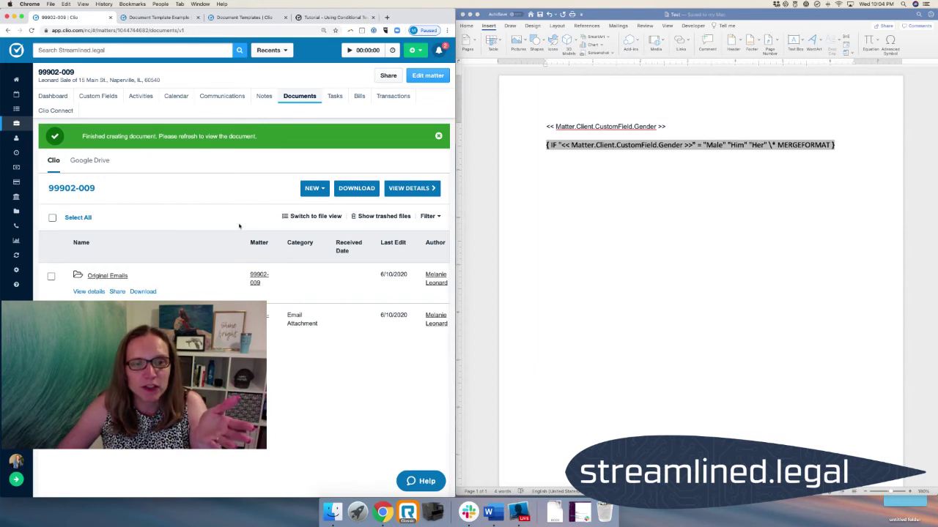
# - Switch to file view to list the matter's generated Test PDF and Test.docx files
pyautogui.click(304, 219)
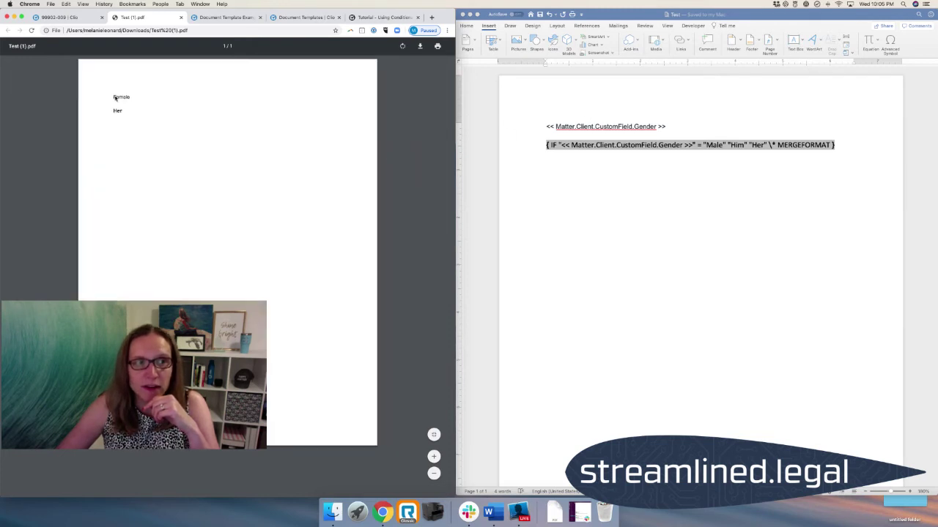
# - Check the word 'Female' in Test (1).pdf, then close the PDF tab
pyautogui.moveTo(110, 98); pyautogui.dragTo(150, 98)
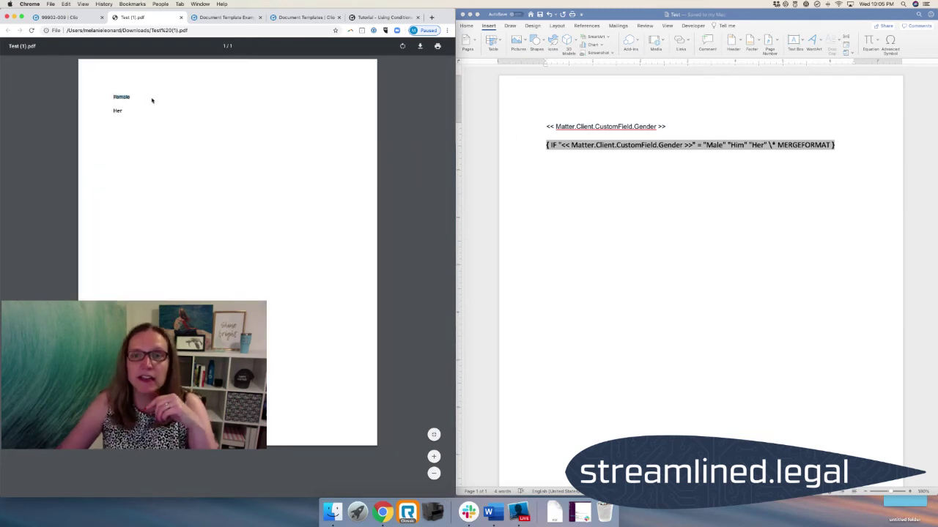
pyautogui.click(268, 134)
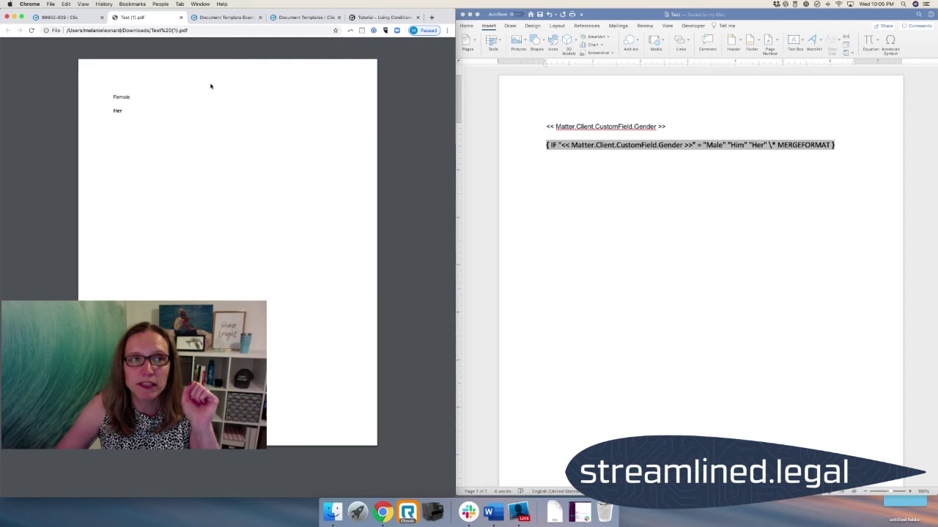
pyautogui.click(181, 16)
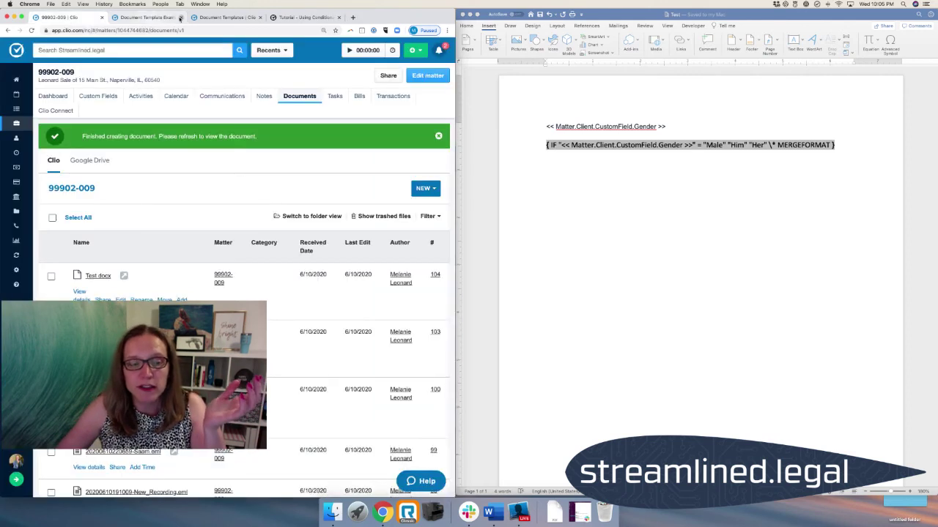
# - Download the generated Test.docx and open it in Word as Test (1)
pyautogui.click(92, 276)
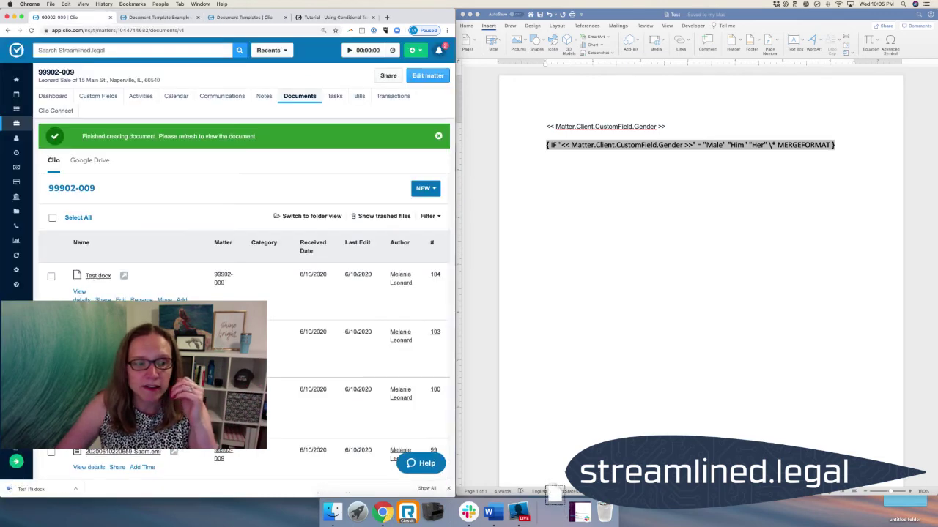
pyautogui.click(67, 488)
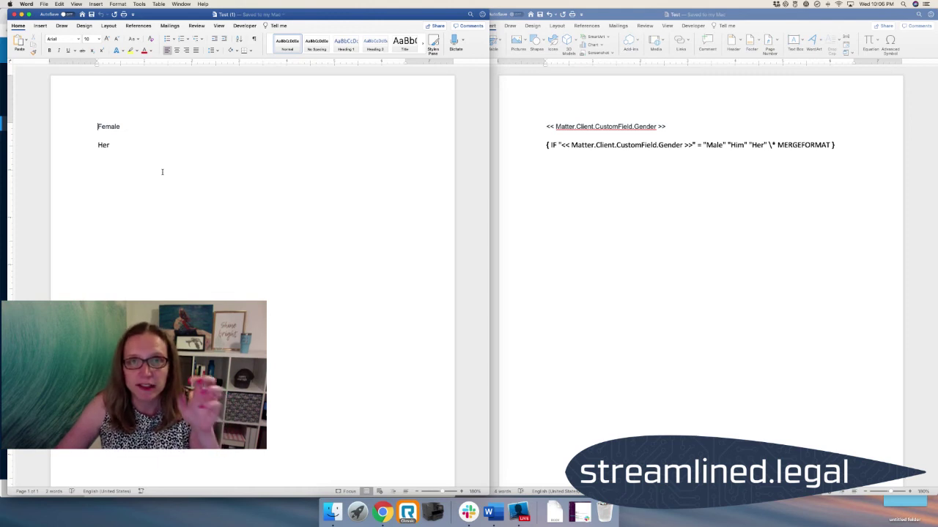
# - Update the fields on the Female and Her lines in Test (1), then bring the template window forward
pyautogui.moveTo(151, 165); pyautogui.dragTo(73, 110)
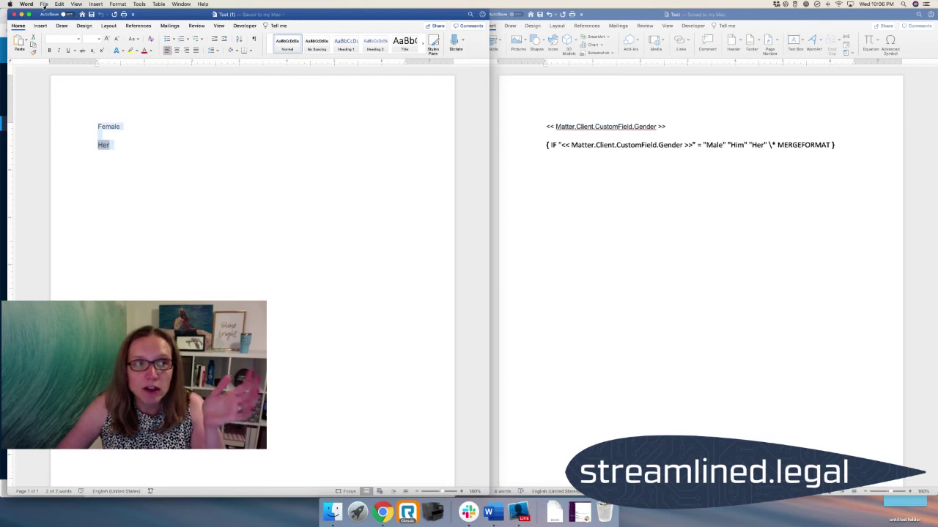
pyautogui.rightClick(111, 128)
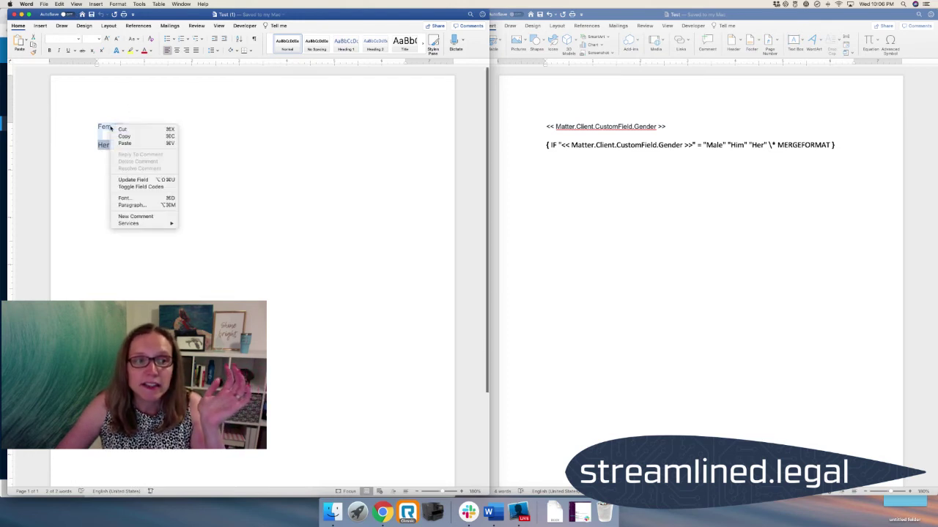
pyautogui.click(140, 180)
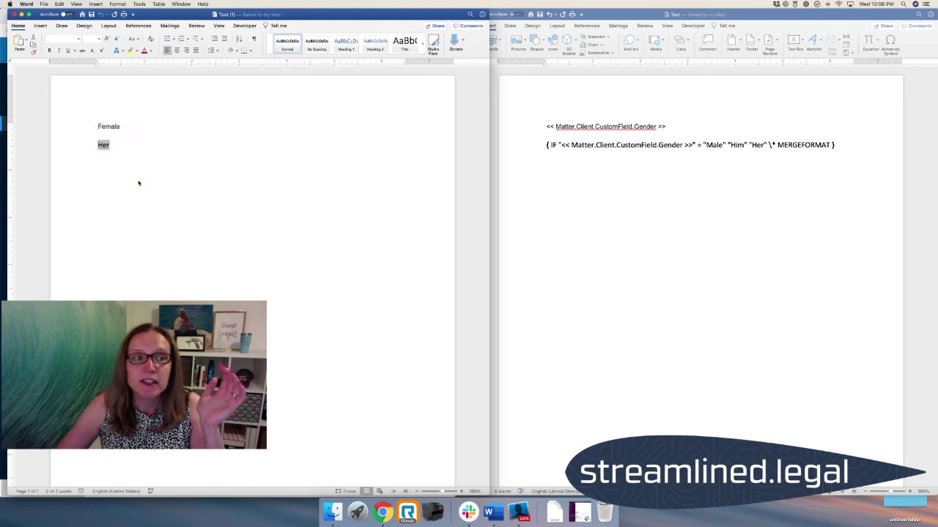
pyautogui.click(243, 184)
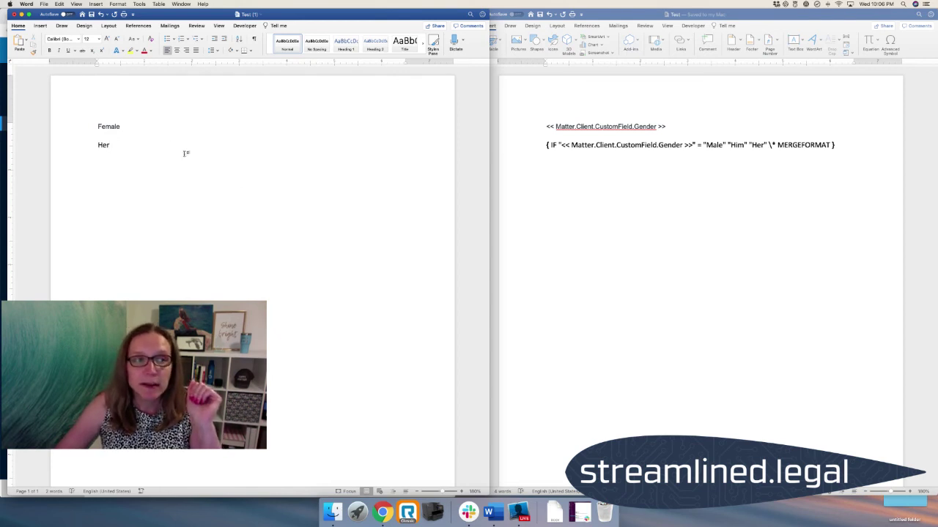
pyautogui.moveTo(96, 127); pyautogui.dragTo(142, 127)
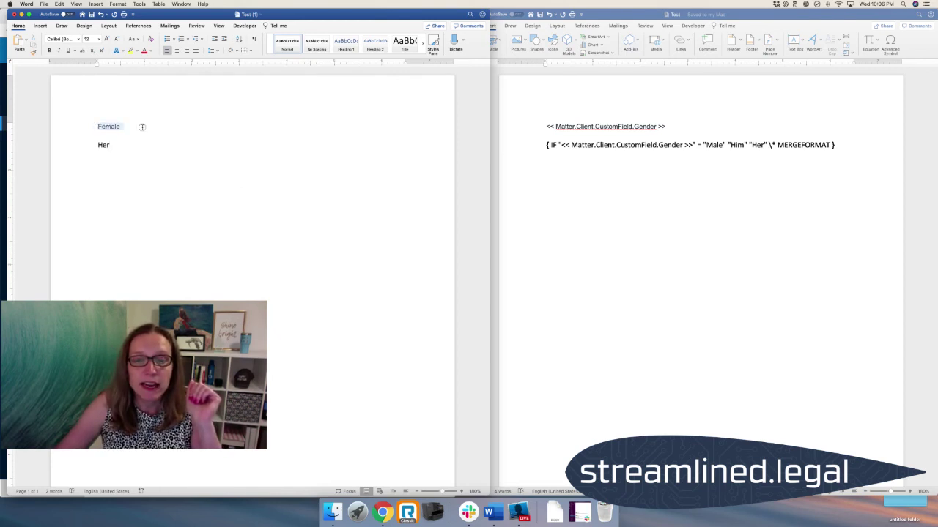
pyautogui.click(544, 126)
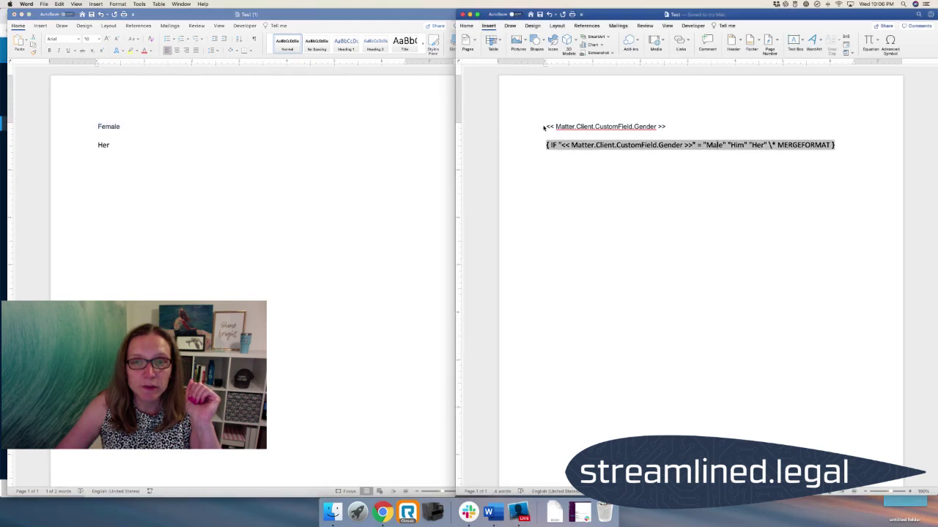
pyautogui.moveTo(545, 127); pyautogui.dragTo(668, 127)
pyautogui.click(572, 144)
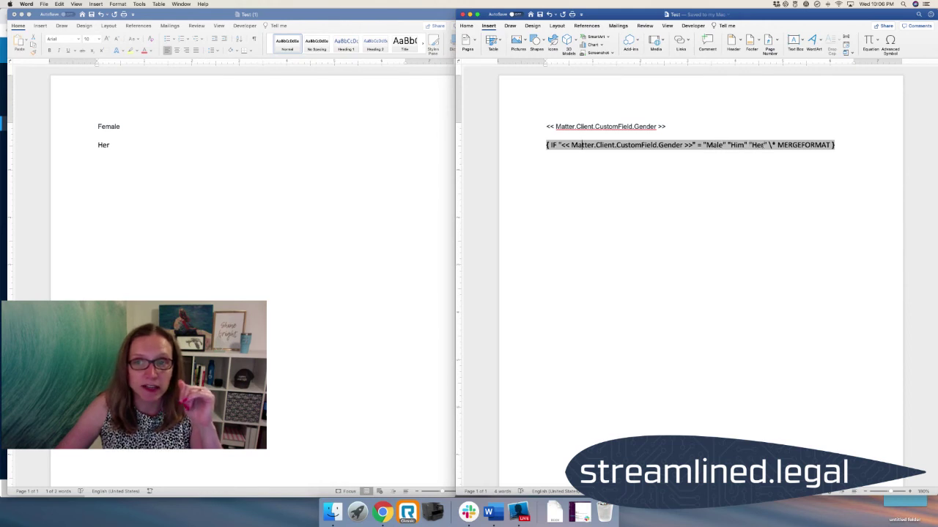
pyautogui.write('r')
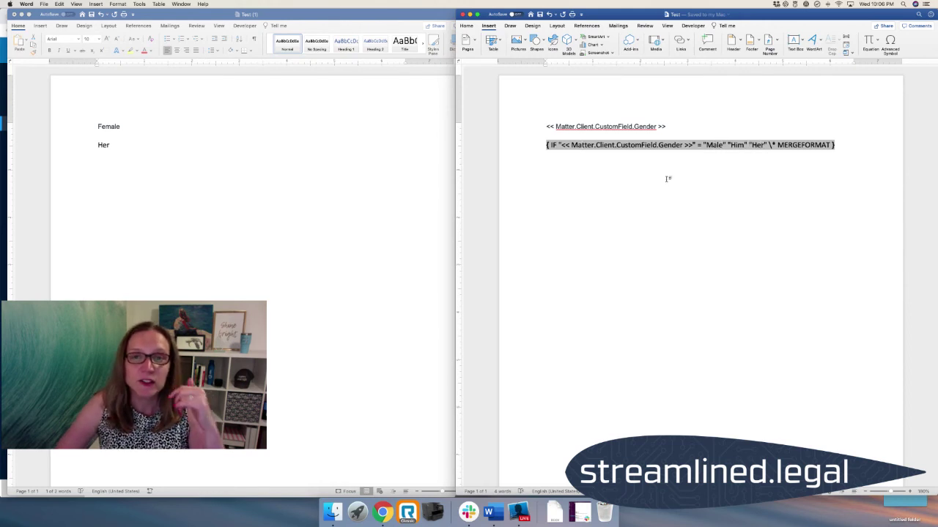